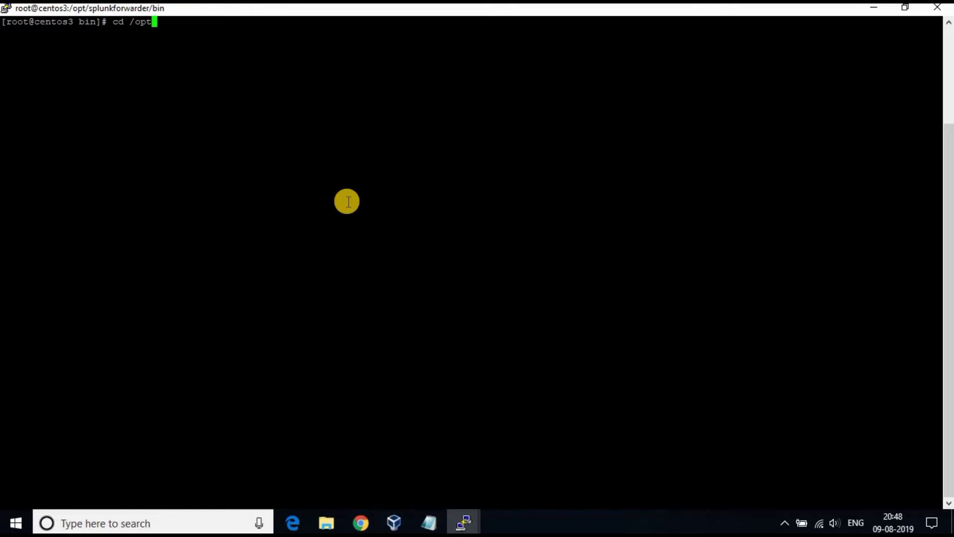
- Change to /opt, list its contents, and go into the splunkforwarder/bin directory
{"action": "key", "text": "Return"}
{"action": "type", "text": "ls"}
{"action": "key", "text": "Return"}
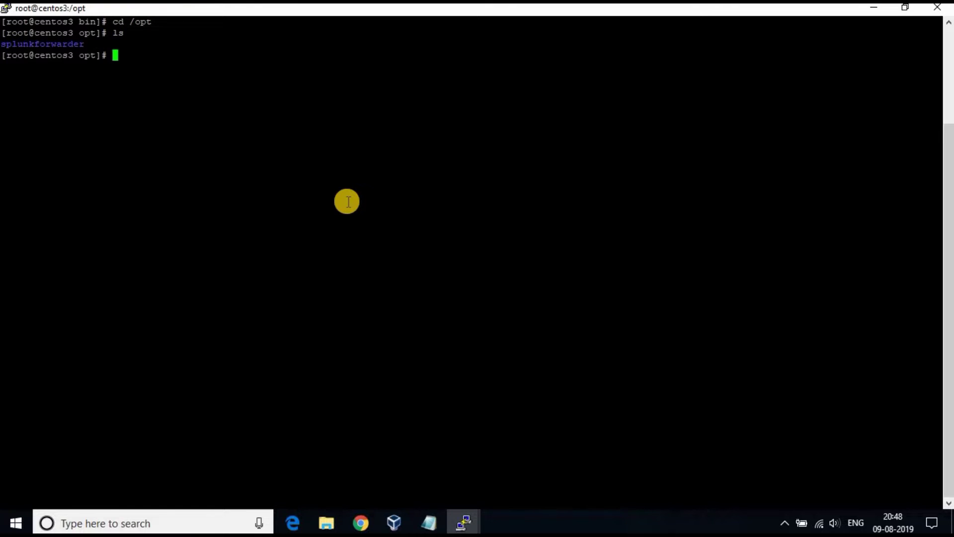
{"action": "type", "text": "cd splu"}
{"action": "key", "text": "Tab"}
{"action": "key", "text": "Return"}
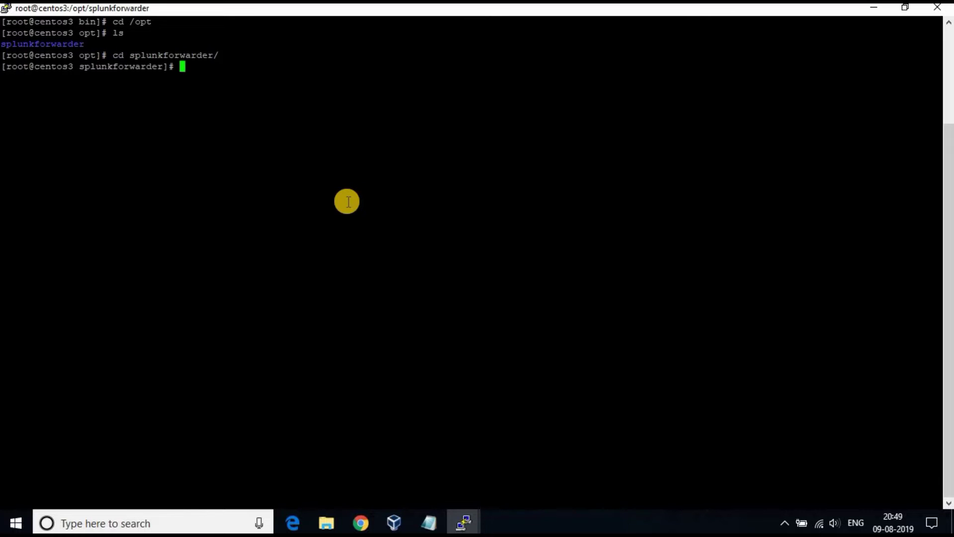
{"action": "type", "text": "cd bin"}
{"action": "key", "text": "Return"}
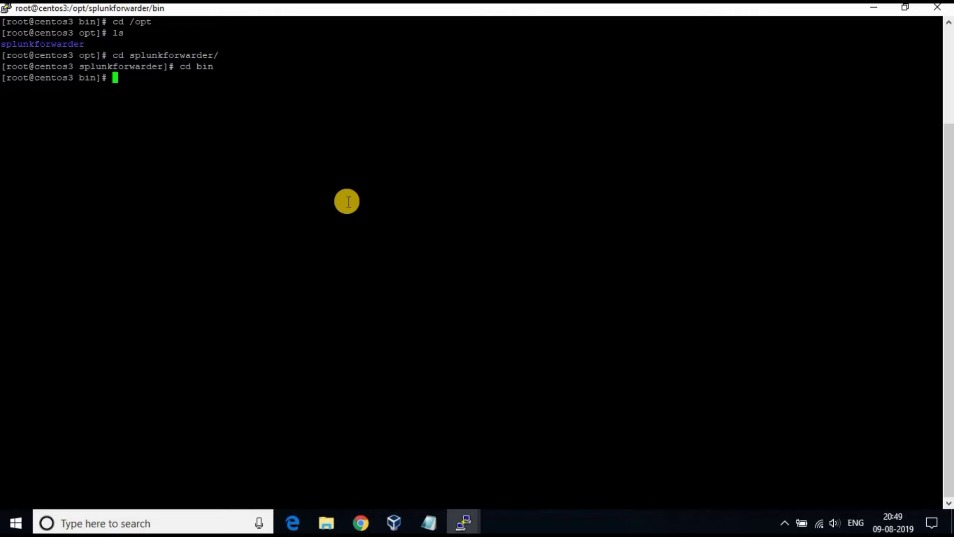
- List the contents of the forwarder's bin directory and clear the terminal
{"action": "type", "text": "ls"}
{"action": "key", "text": "Return"}
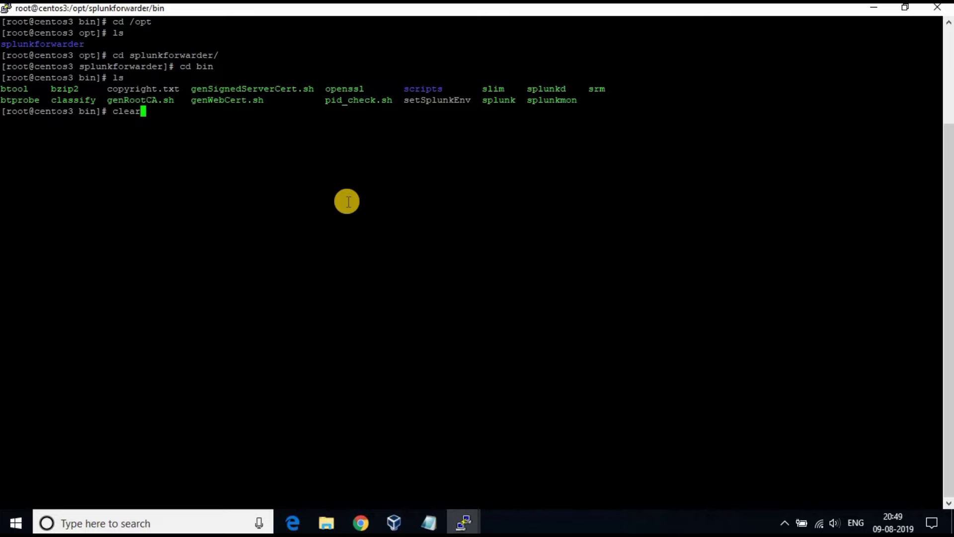
{"action": "type", "text": "clear"}
{"action": "key", "text": "Return"}
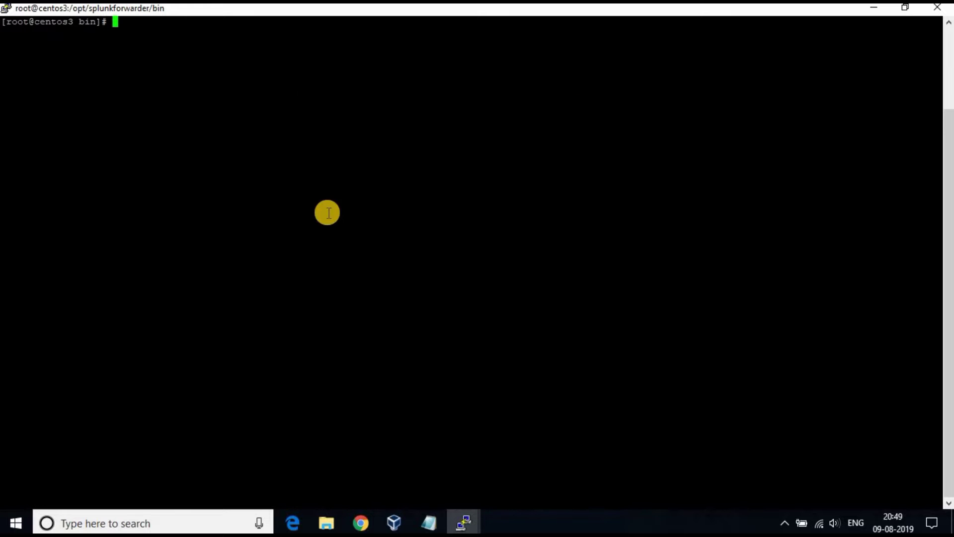
- Switch to Splunk Web in Chrome and examine the Forwarder Management page for available clients and apps
{"action": "left_click", "coordinate": [360, 522]}
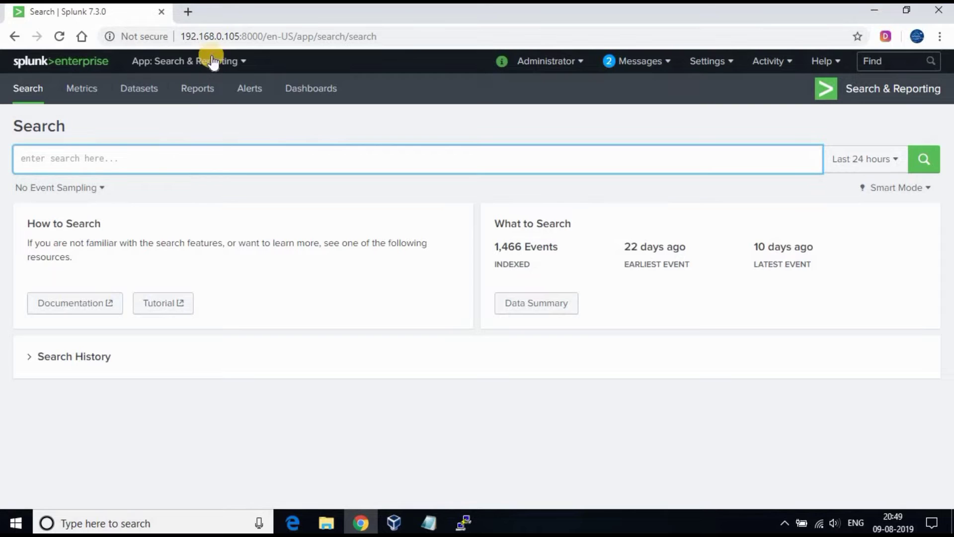
{"action": "left_click", "coordinate": [60, 35]}
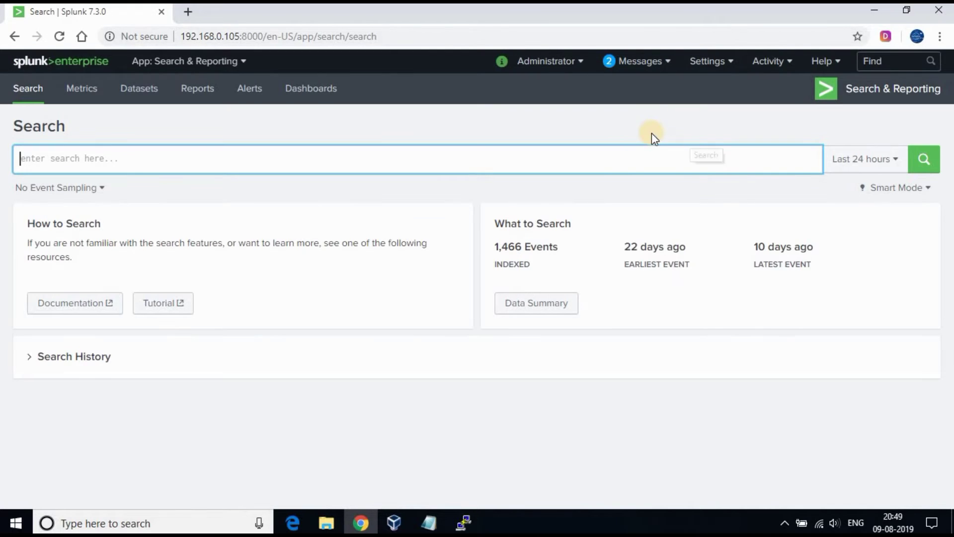
{"action": "left_click", "coordinate": [728, 64]}
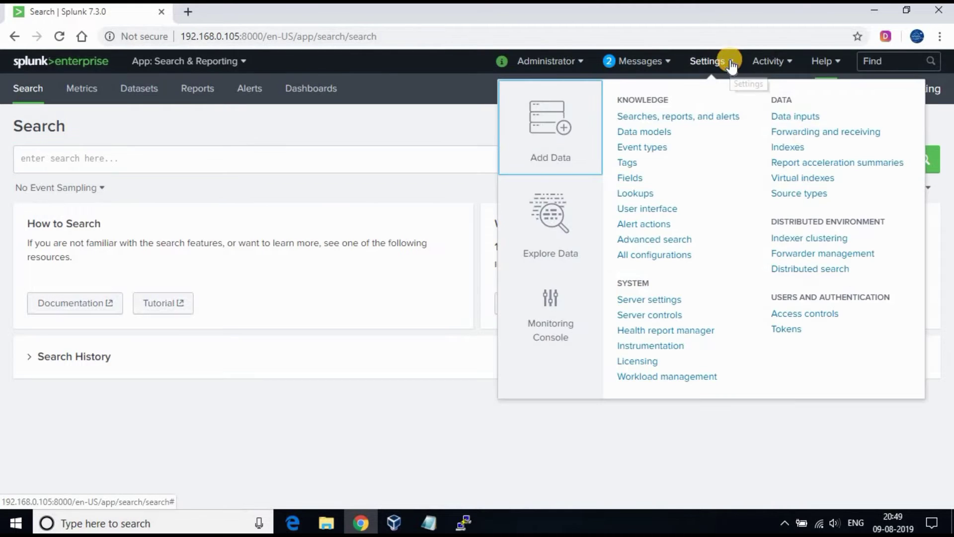
{"action": "left_click", "coordinate": [805, 254]}
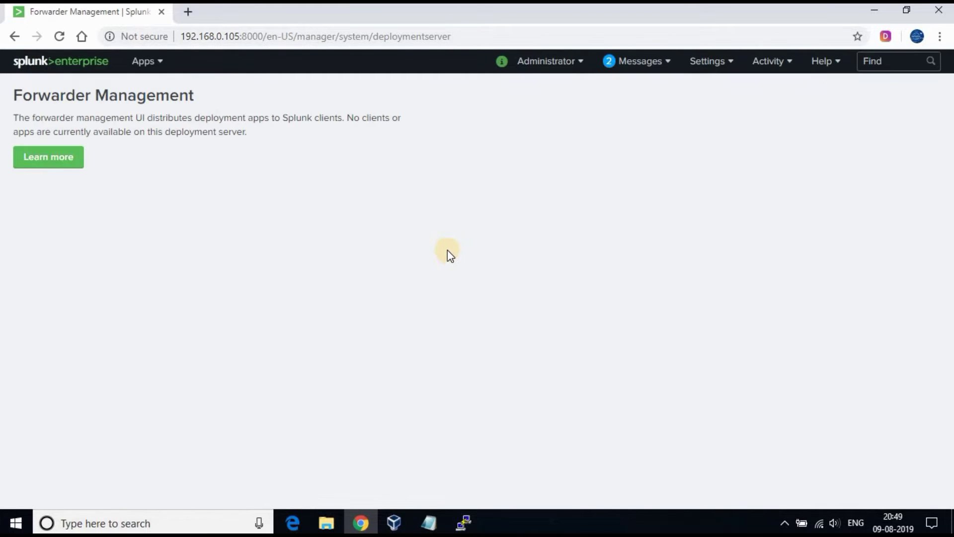
{"action": "left_click_drag", "start_coordinate": [18, 115], "coordinate": [447, 128]}
{"action": "left_click", "coordinate": [447, 127]}
- Examine the forwarded inputs on the Data inputs page and return to Forwarder Management
{"action": "left_click", "coordinate": [728, 62]}
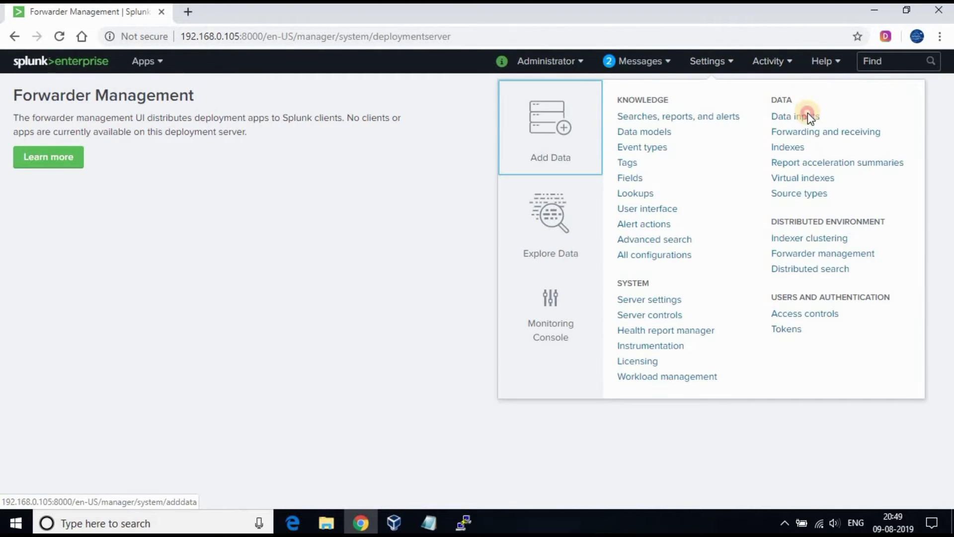
{"action": "left_click", "coordinate": [807, 115]}
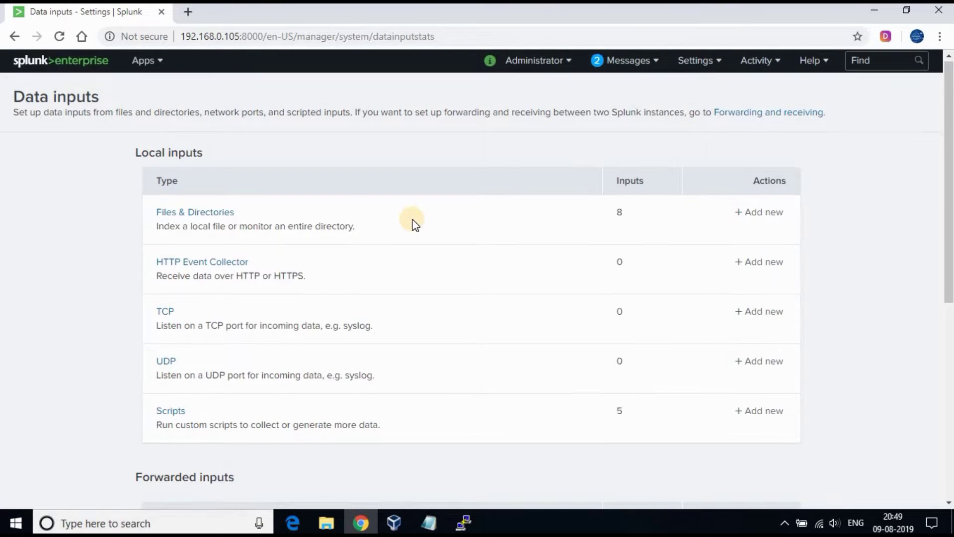
{"action": "scroll", "coordinate": [411, 221], "scroll_direction": "down", "scroll_amount": 4}
{"action": "scroll", "coordinate": [328, 318], "scroll_direction": "down", "scroll_amount": 1}
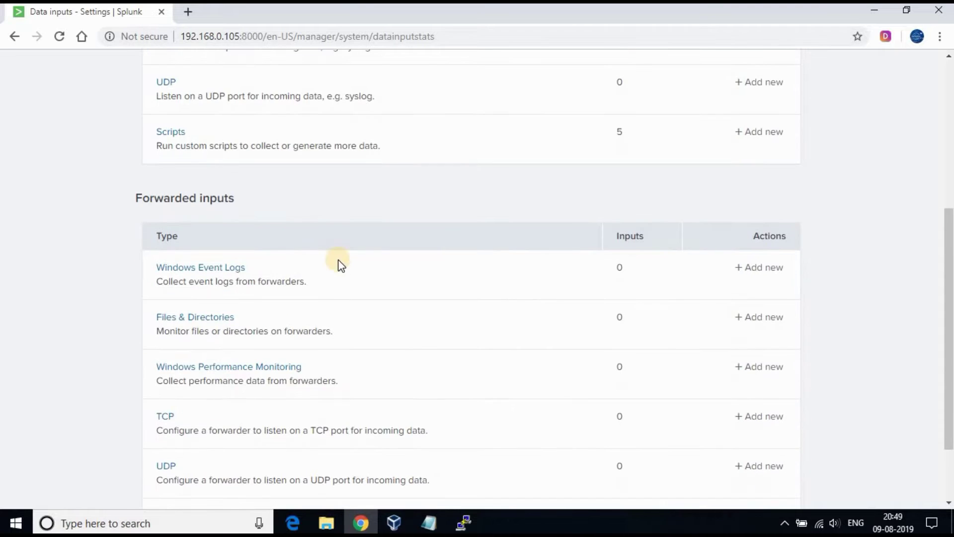
{"action": "scroll", "coordinate": [229, 209], "scroll_direction": "down", "scroll_amount": 1}
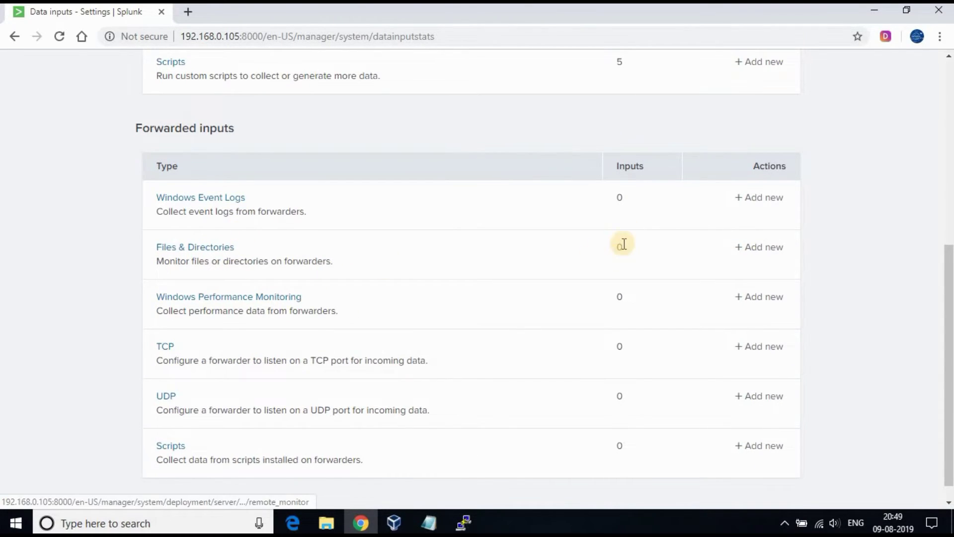
{"action": "left_click", "coordinate": [479, 526]}
{"action": "scroll", "coordinate": [760, 85], "scroll_direction": "up", "scroll_amount": 7}
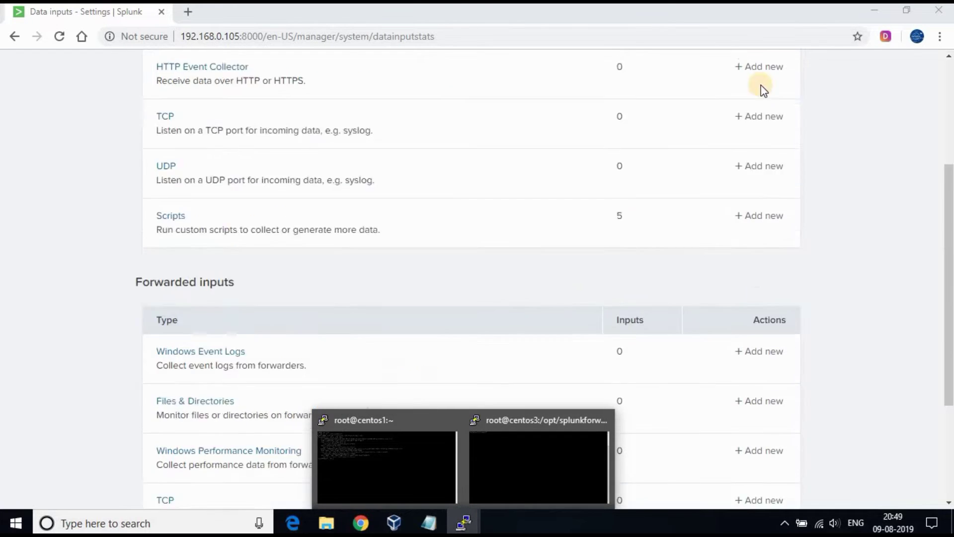
{"action": "left_click", "coordinate": [715, 62]}
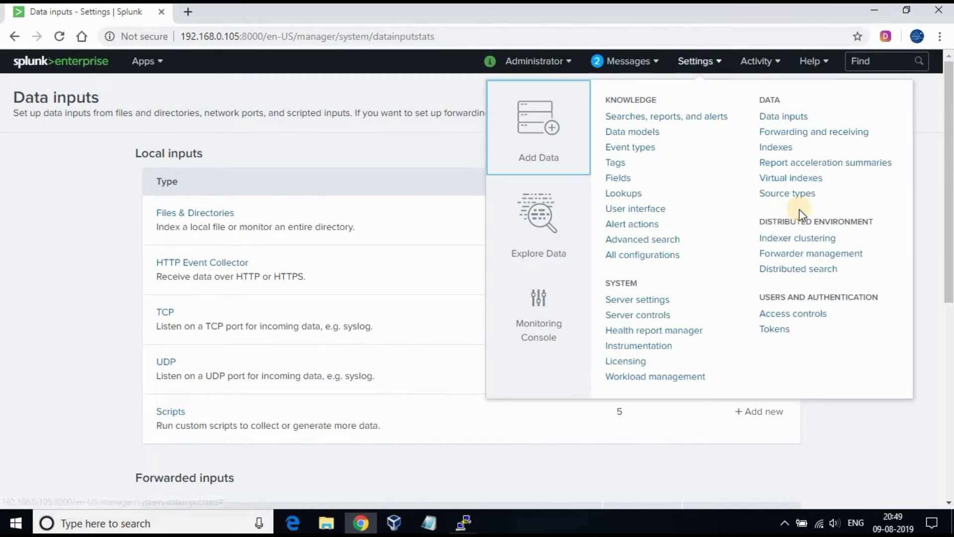
{"action": "left_click", "coordinate": [799, 253]}
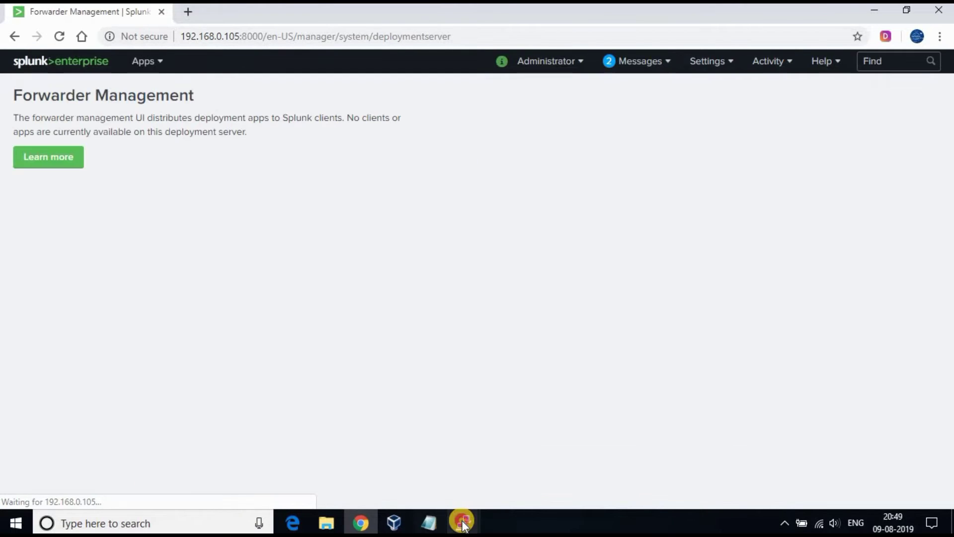
- In the centos3 PuTTY terminal, change to /opt/splunkforwarder/etc/system/local/ and list its files
{"action": "left_click", "coordinate": [539, 454]}
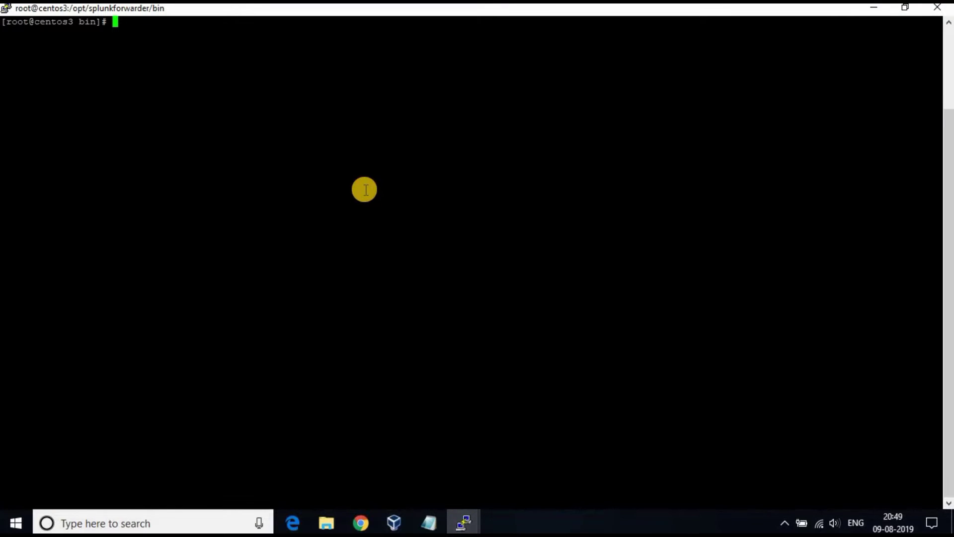
{"action": "type", "text": "cd /opt/spl"}
{"action": "key", "text": "Tab"}
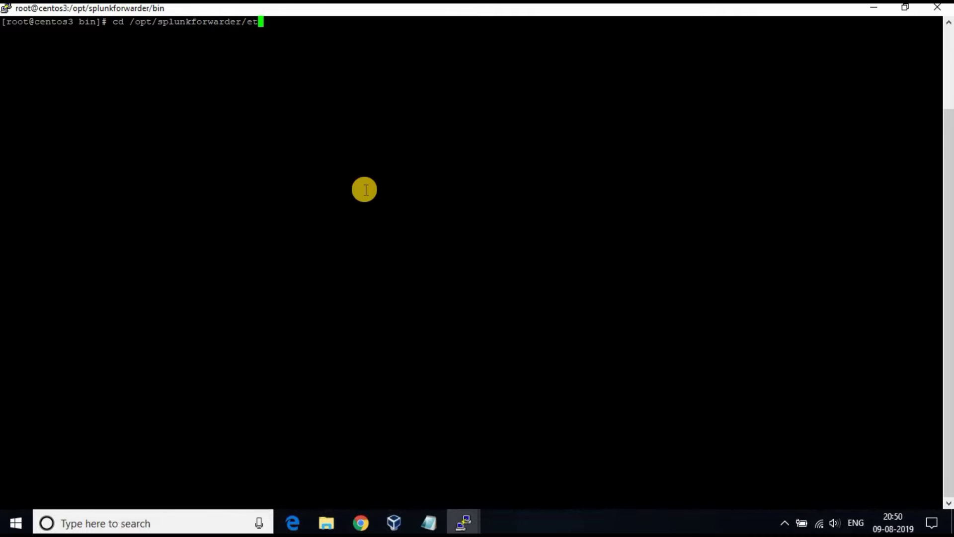
{"action": "type", "text": "etc/sy"}
{"action": "key", "text": "Tab"}
{"action": "type", "text": "loc"}
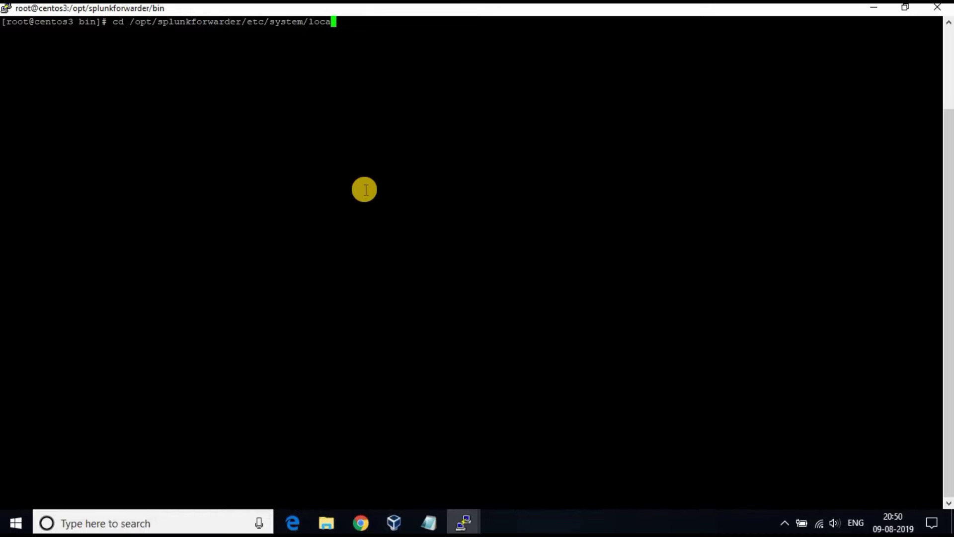
{"action": "key", "text": "Return"}
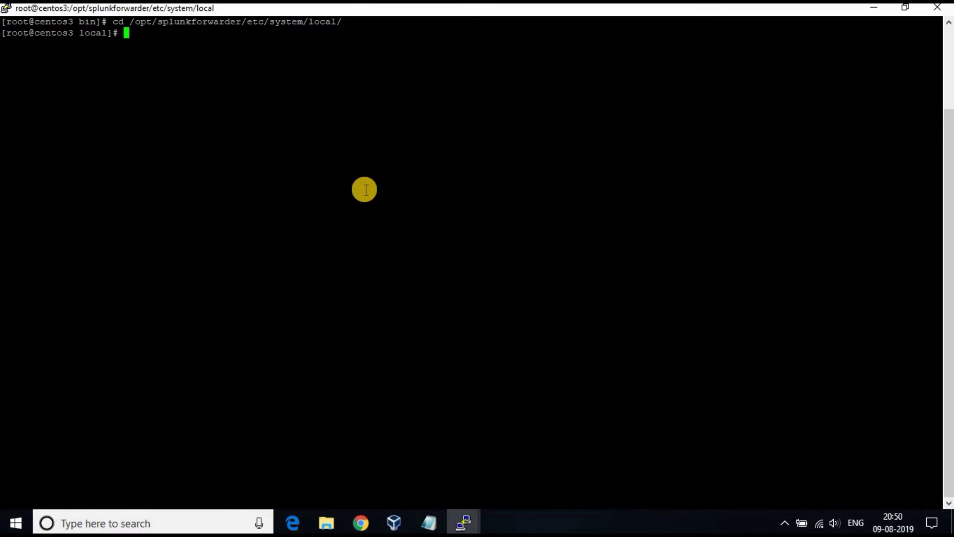
{"action": "key", "text": "Return"}
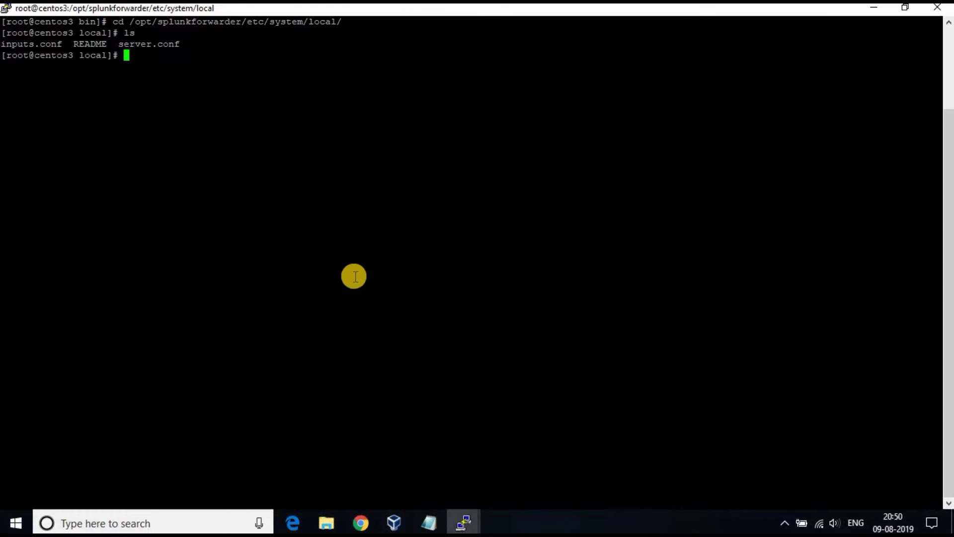
- Check the $SPLUNK_HOME/etc/system/local path in the Splunk.txt notes in Notepad and return to the centos3 terminal
{"action": "left_click", "coordinate": [427, 523]}
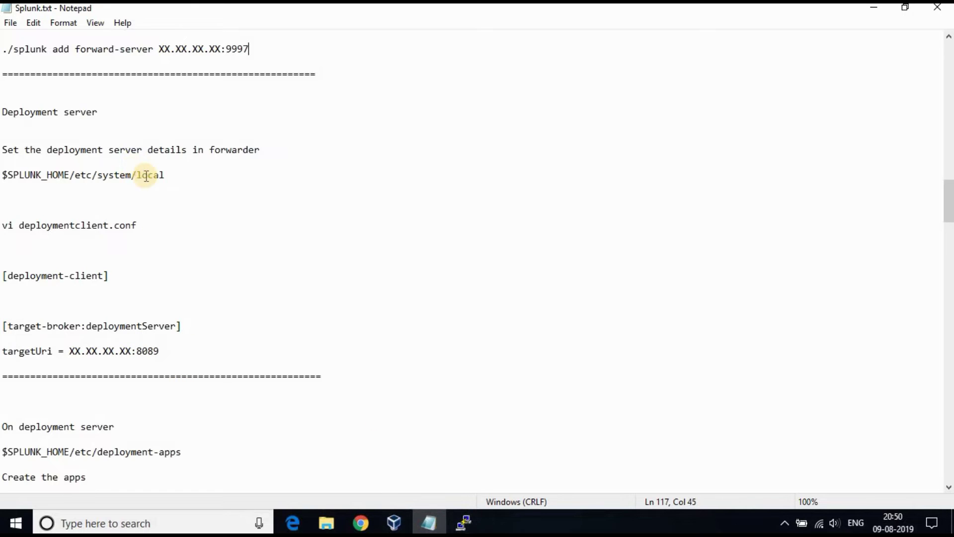
{"action": "left_click_drag", "start_coordinate": [166, 175], "coordinate": [35, 189]}
{"action": "left_click", "coordinate": [35, 189]}
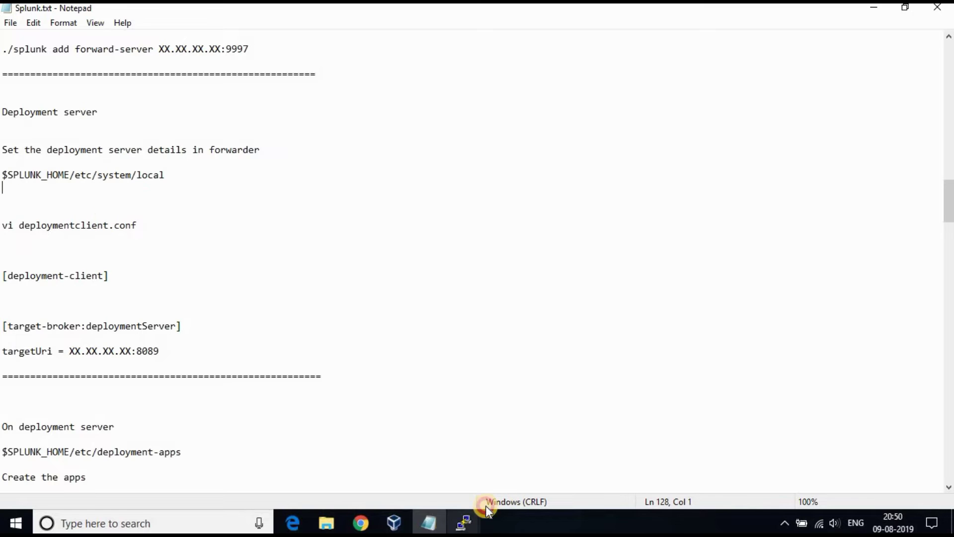
{"action": "left_click", "coordinate": [463, 522]}
{"action": "left_click", "coordinate": [471, 304]}
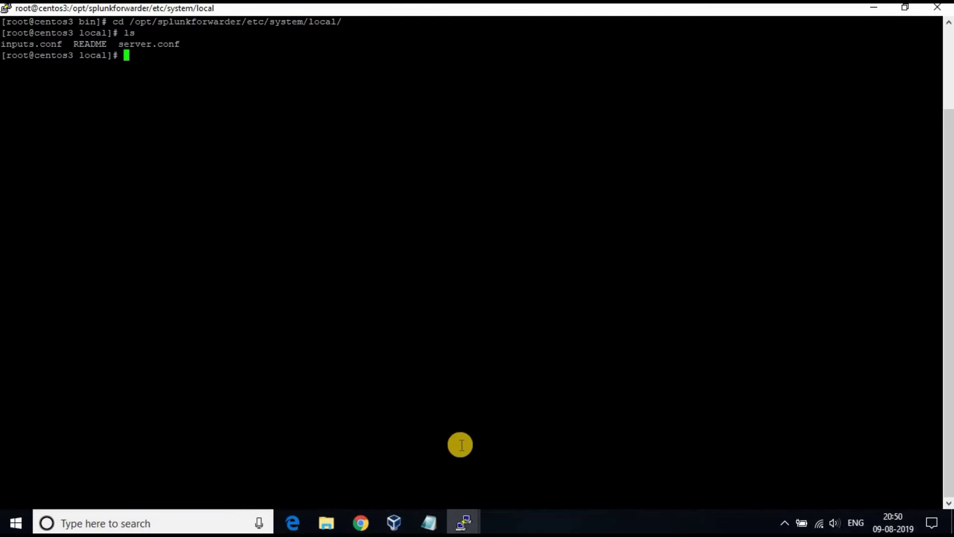
- Copy the command "vi deploymentclient.conf" from the Splunk.txt notes and run it in the centos3 terminal
{"action": "left_click", "coordinate": [428, 521]}
{"action": "left_click_drag", "start_coordinate": [137, 225], "coordinate": [4, 224]}
{"action": "right_click", "coordinate": [13, 225]}
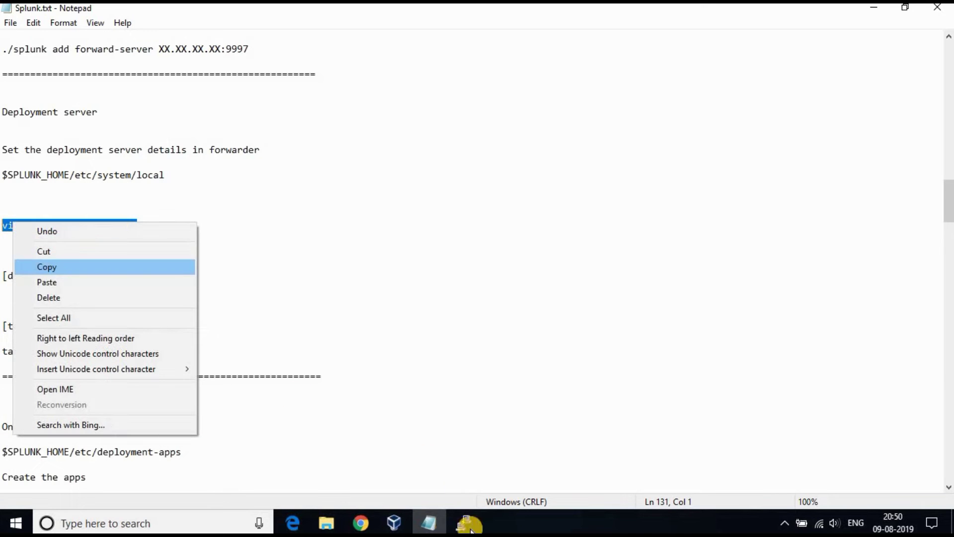
{"action": "left_click", "coordinate": [60, 267]}
{"action": "left_click", "coordinate": [463, 521]}
{"action": "left_click", "coordinate": [537, 447]}
{"action": "right_click", "coordinate": [394, 164]}
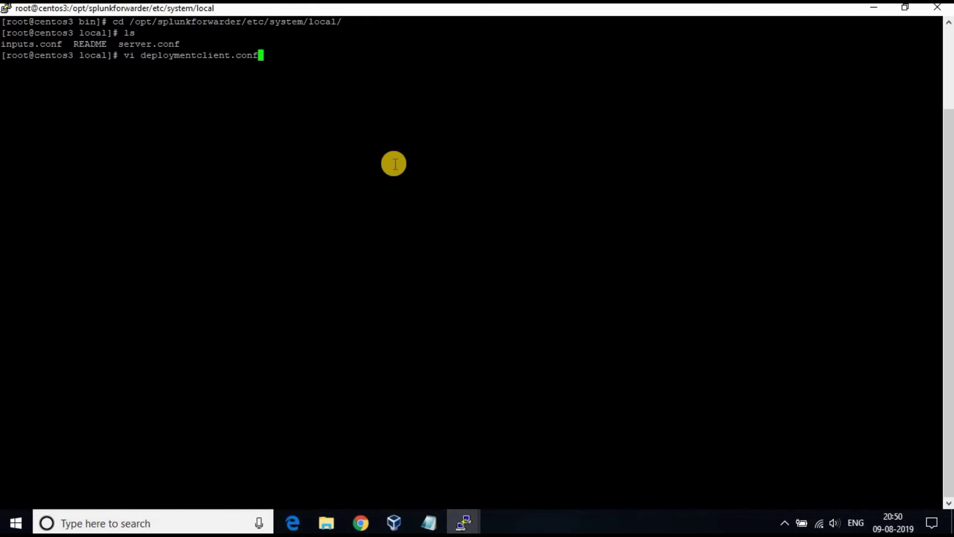
{"action": "key", "text": "Return"}
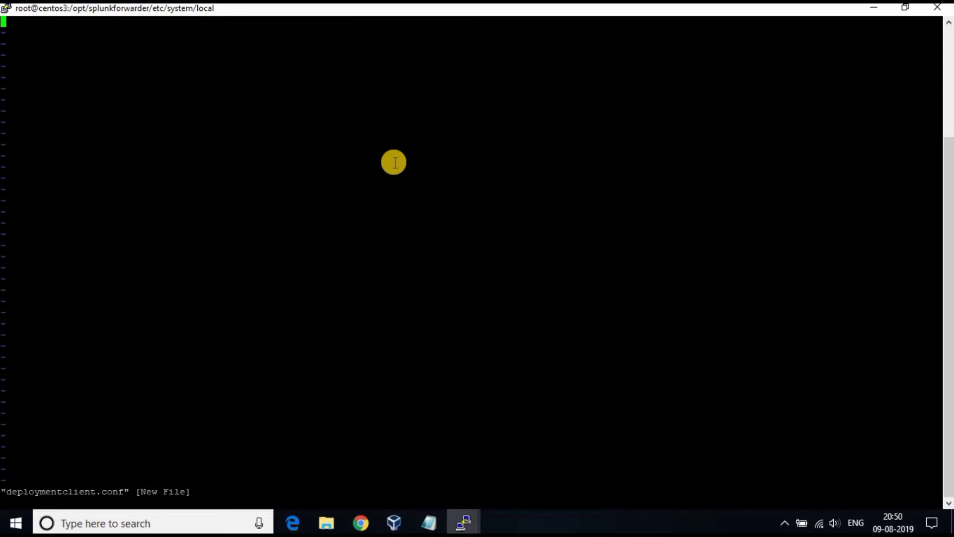
- Copy the [deployment-client] and [target-broker:deploymentServer] stanzas with targetUri = 192.168.0.105:8089 from the notes into deploymentclient.conf
{"action": "key", "text": "i"}
{"action": "key", "text": "alt+Tab"}
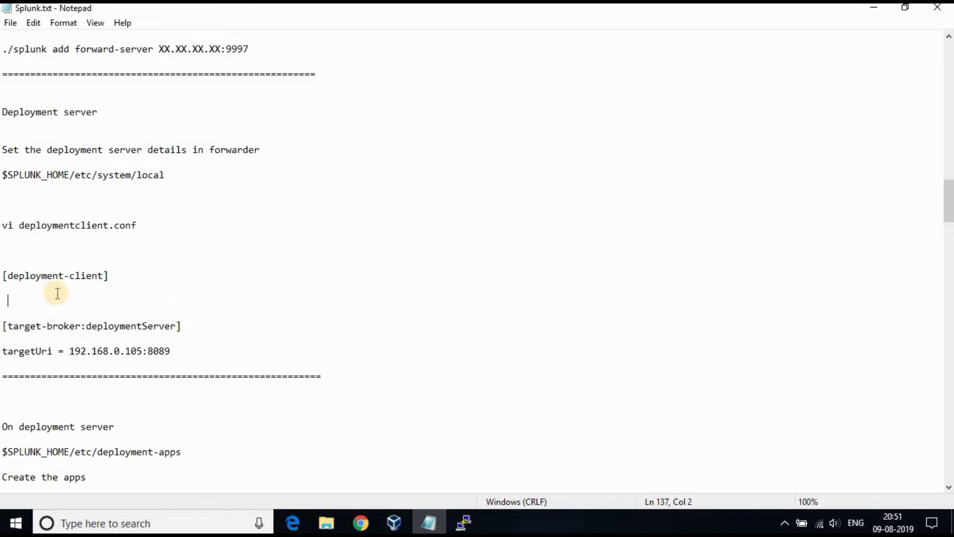
{"action": "left_click_drag", "start_coordinate": [169, 351], "coordinate": [11, 277]}
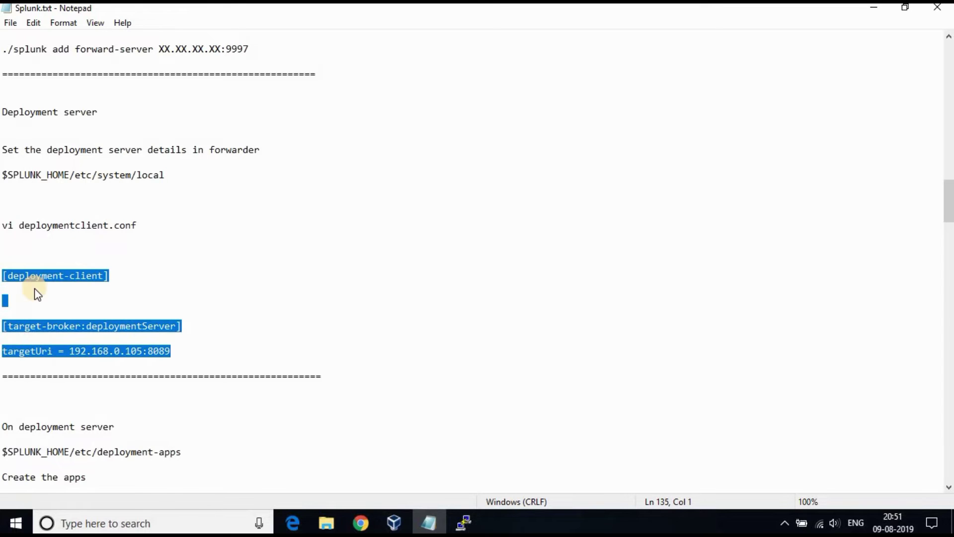
{"action": "right_click", "coordinate": [11, 276]}
{"action": "left_click", "coordinate": [57, 319]}
{"action": "left_click", "coordinate": [464, 524]}
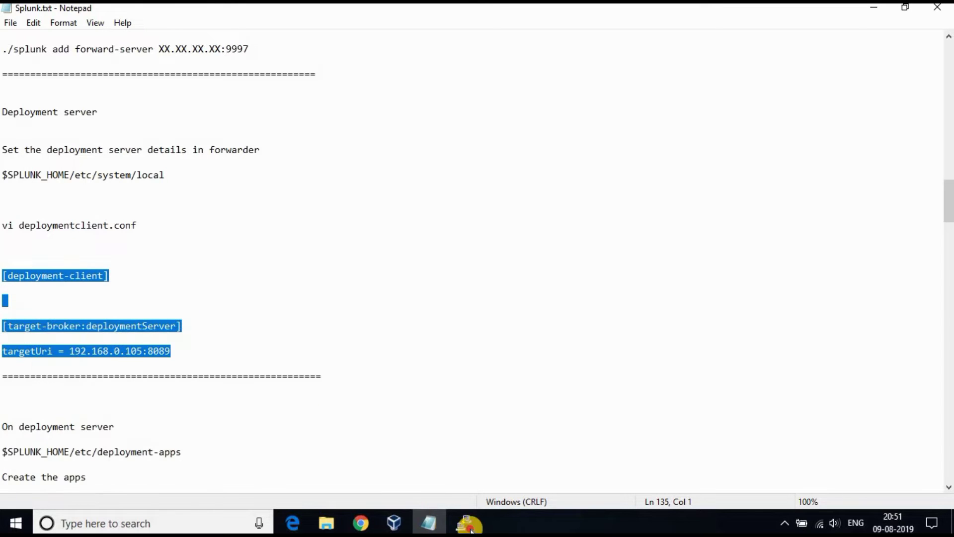
{"action": "left_click", "coordinate": [507, 456]}
{"action": "right_click", "coordinate": [73, 39]}
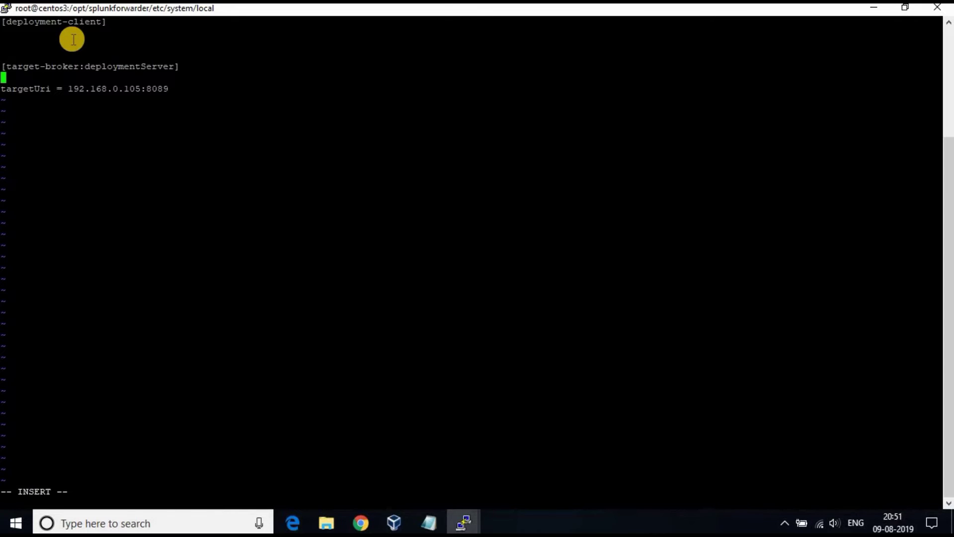
- Remove an extra blank line between the stanzas in deploymentclient.conf, then save the file and quit vi
{"action": "key", "text": "BackSpace"}
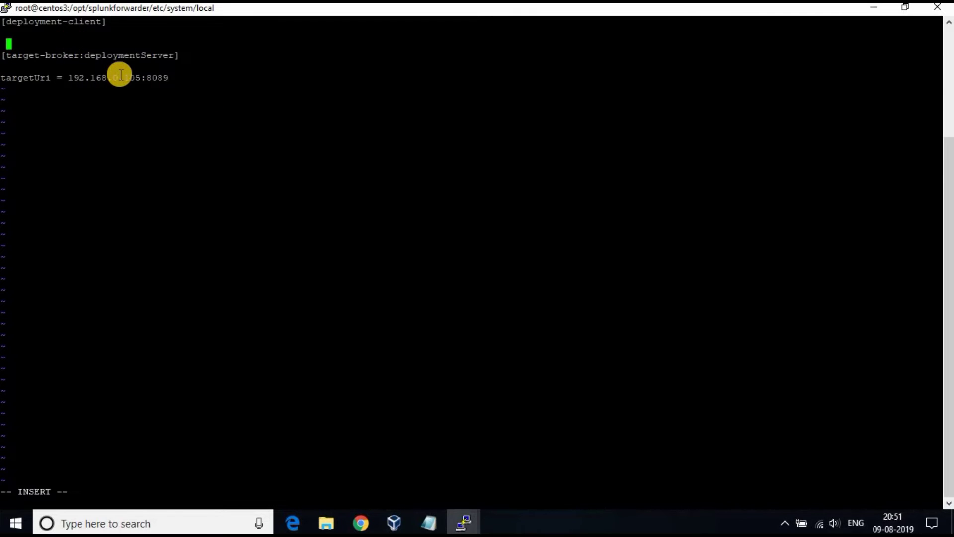
{"action": "left_click_drag", "start_coordinate": [141, 77], "coordinate": [68, 77]}
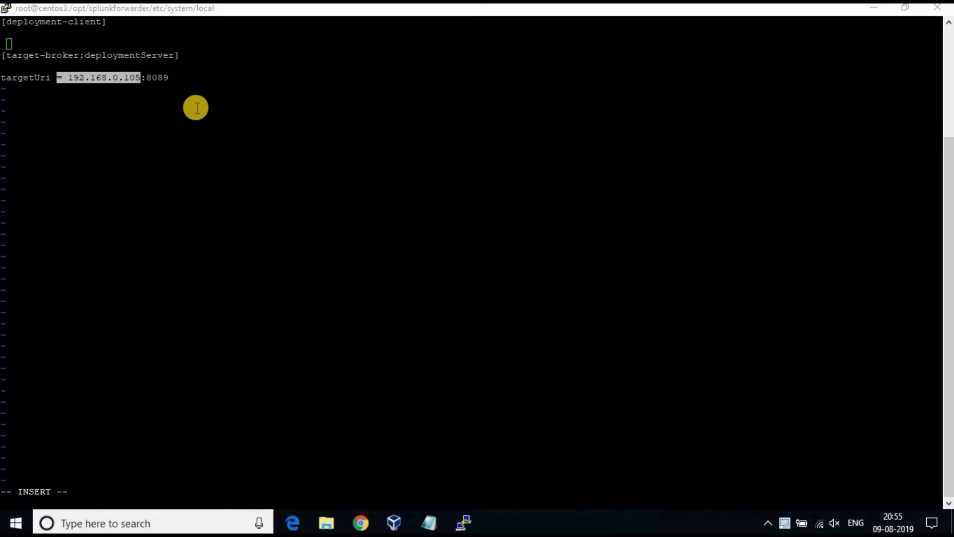
{"action": "left_click", "coordinate": [193, 84]}
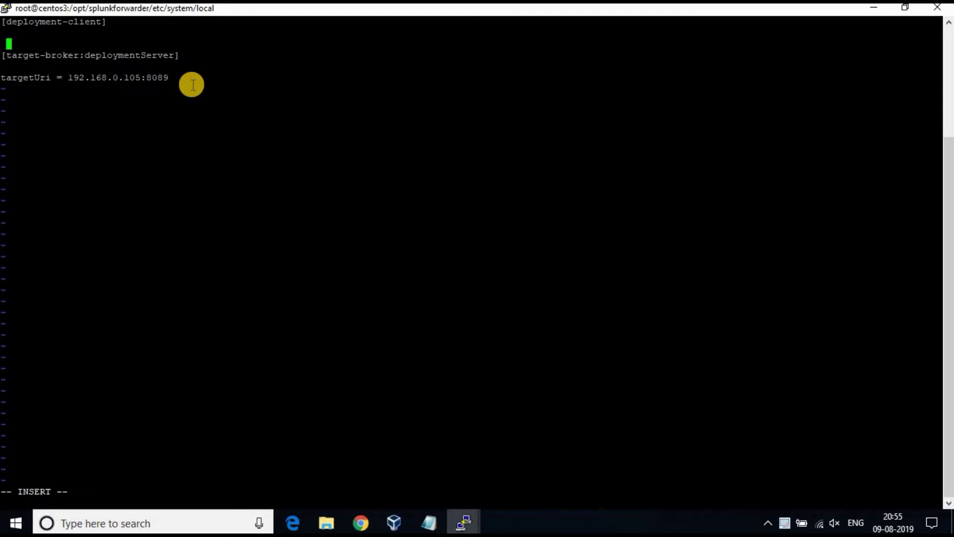
{"action": "key", "text": "Escape"}
{"action": "key", "text": "shift+semicolon"}
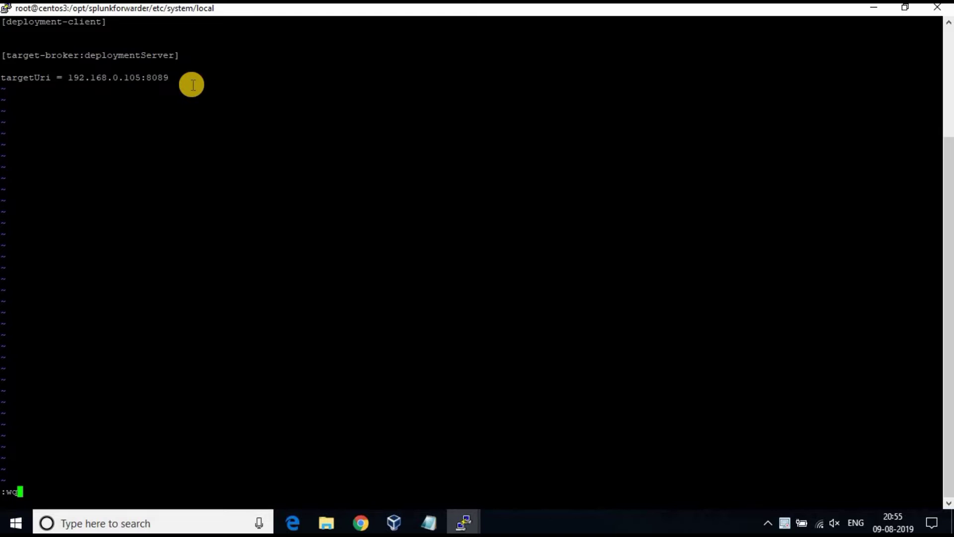
{"action": "type", "text": "wq!"}
{"action": "key", "text": "Return"}
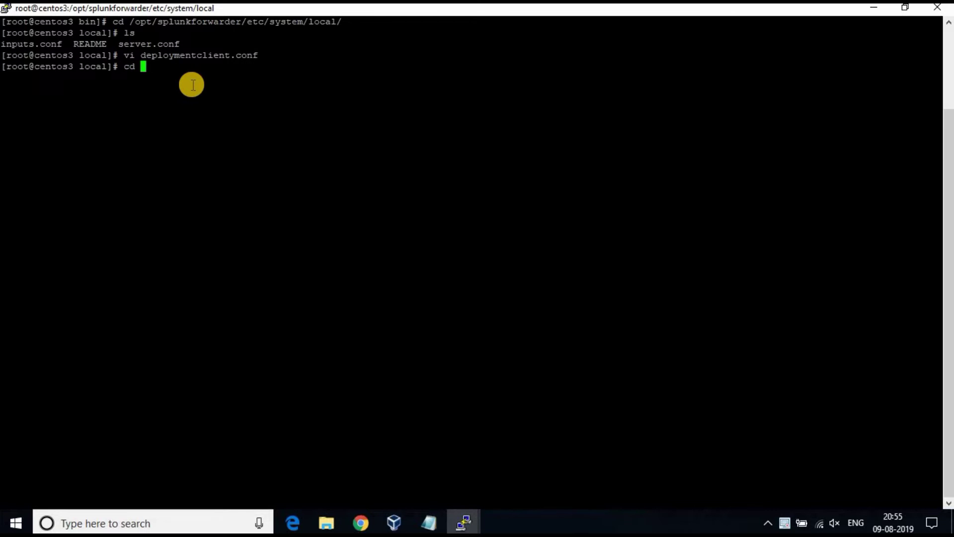
- List the files in the local directory and print the contents of deploymentclient.conf
{"action": "type", "text": "ls"}
{"action": "key", "text": "Return"}
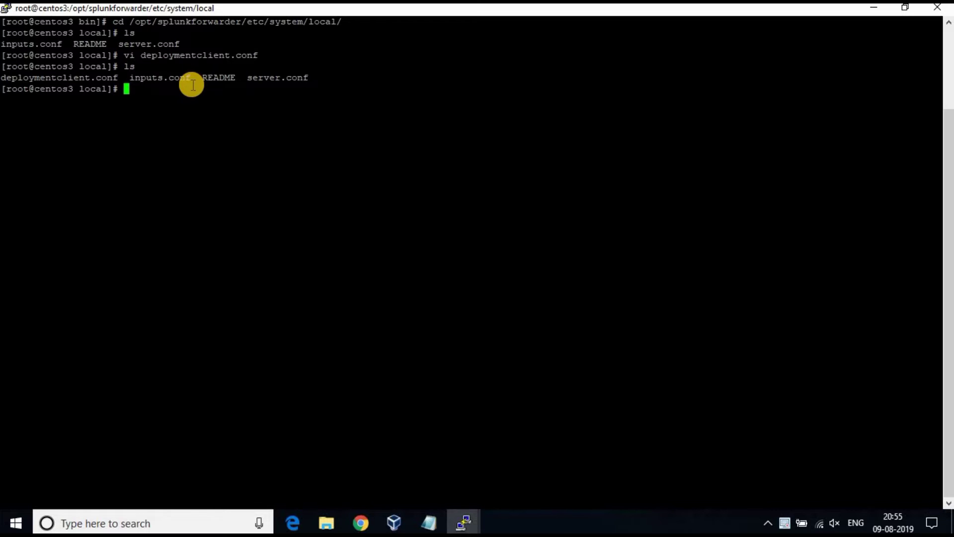
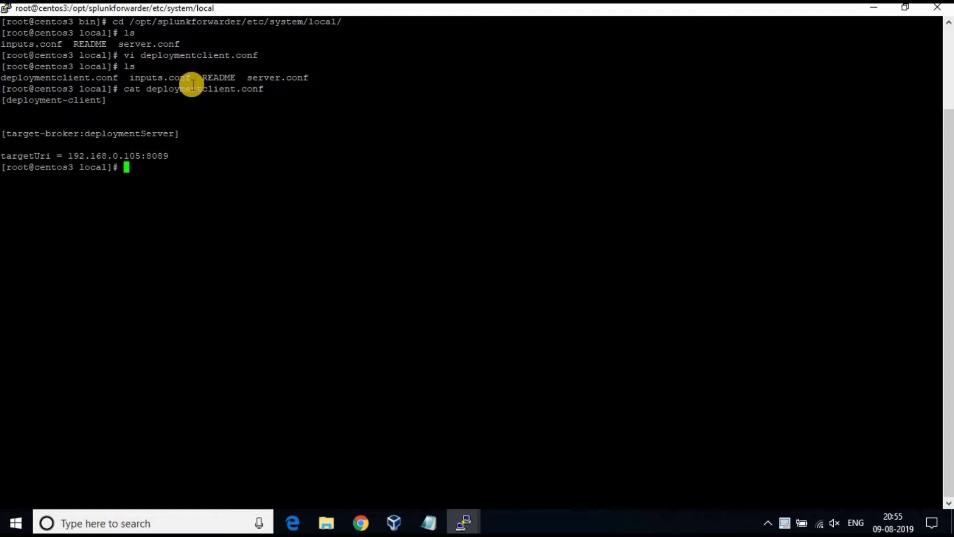
{"action": "type", "text": "clear"}
{"action": "key", "text": "Return"}
- Change to /opt/splunkforwarder/bin and restart the forwarder with ./splunk restart
{"action": "type", "text": "cd /o"}
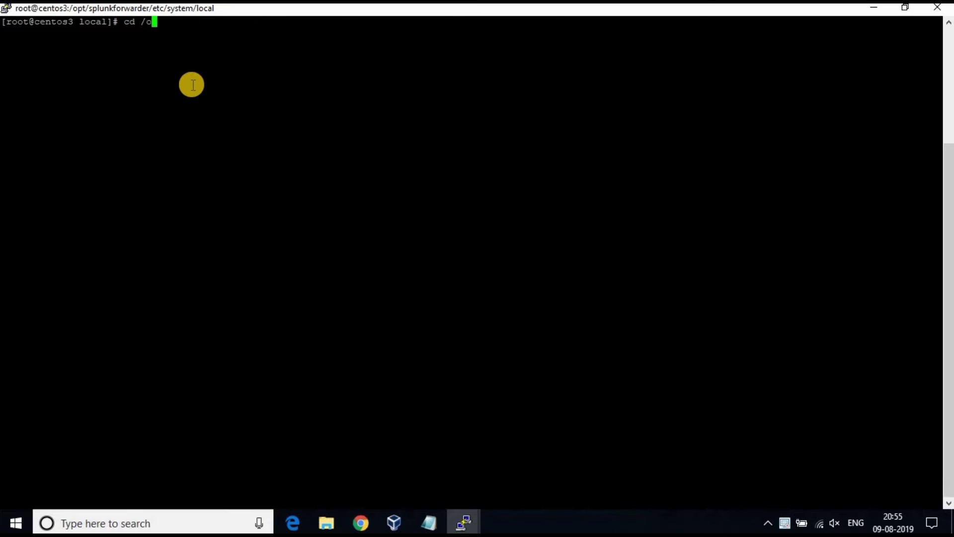
{"action": "type", "text": "pt/spl"}
{"action": "key", "text": "Tab"}
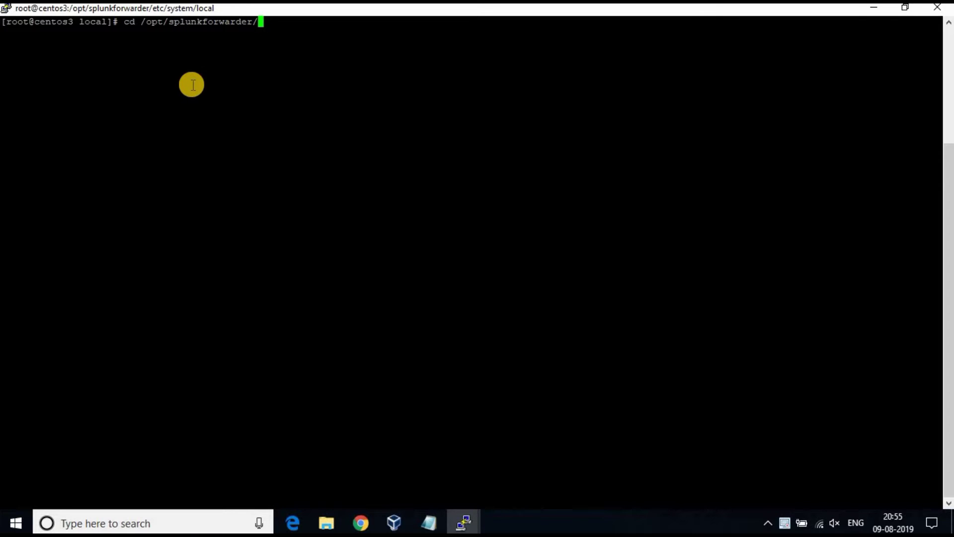
{"action": "type", "text": "bin"}
{"action": "key", "text": "Return"}
{"action": "type", "text": "./"}
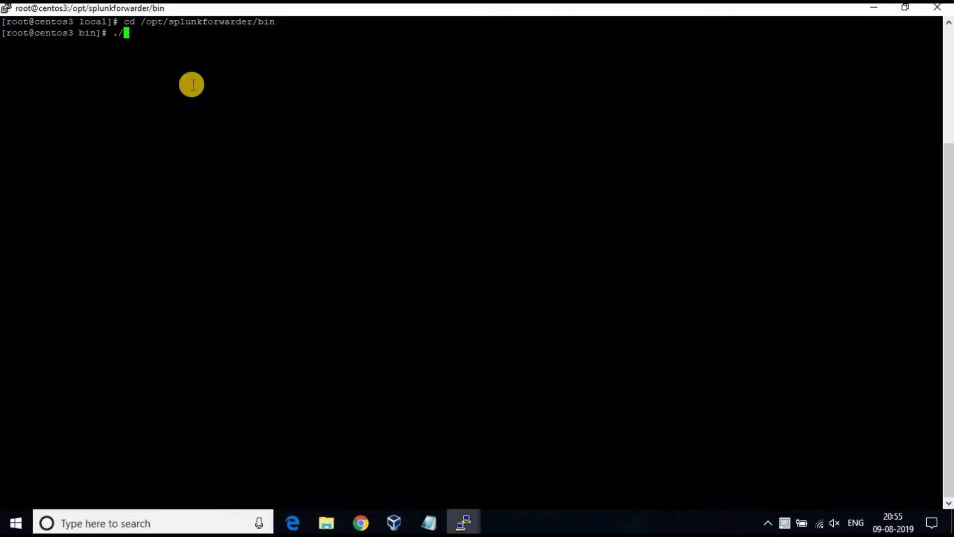
{"action": "type", "text": "splunk restart"}
{"action": "key", "text": "Return"}
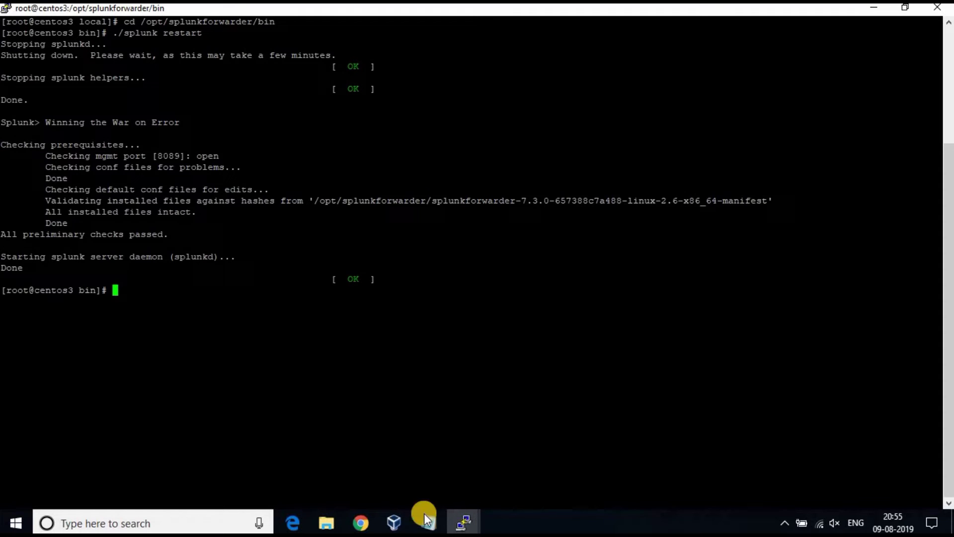
- Switch to Chrome, reload the Forwarder Management page and check the centos3.localdomain client entry
{"action": "left_click", "coordinate": [361, 523]}
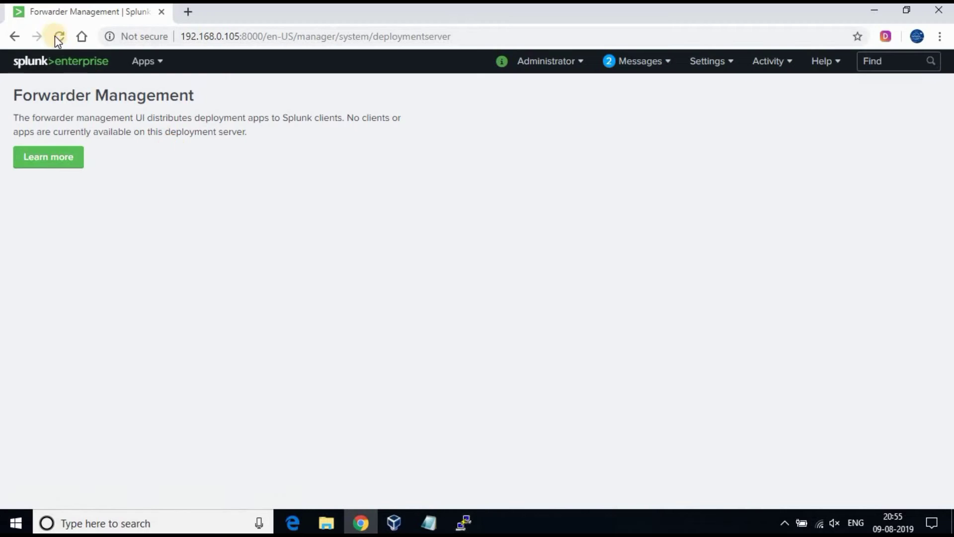
{"action": "left_click", "coordinate": [57, 36]}
{"action": "left_click", "coordinate": [64, 34]}
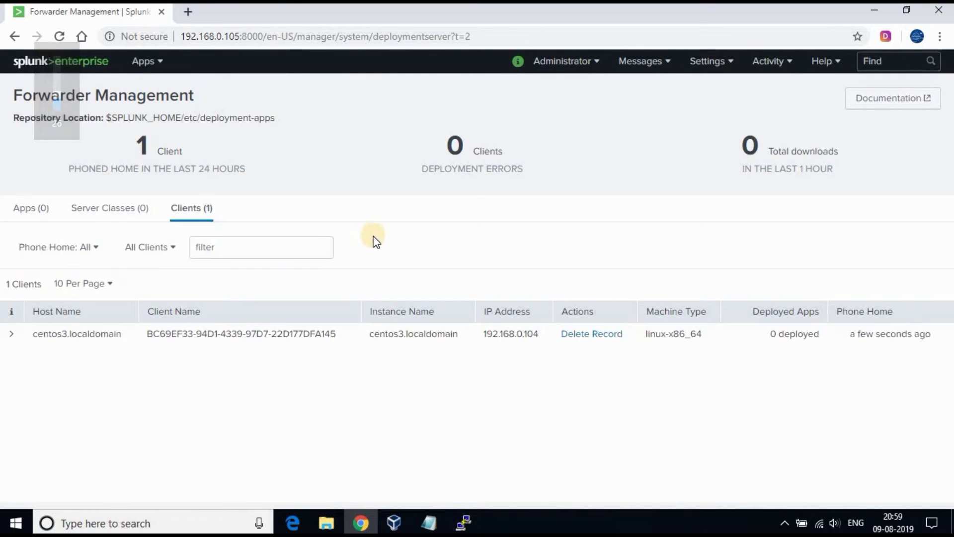
{"action": "left_click", "coordinate": [64, 37]}
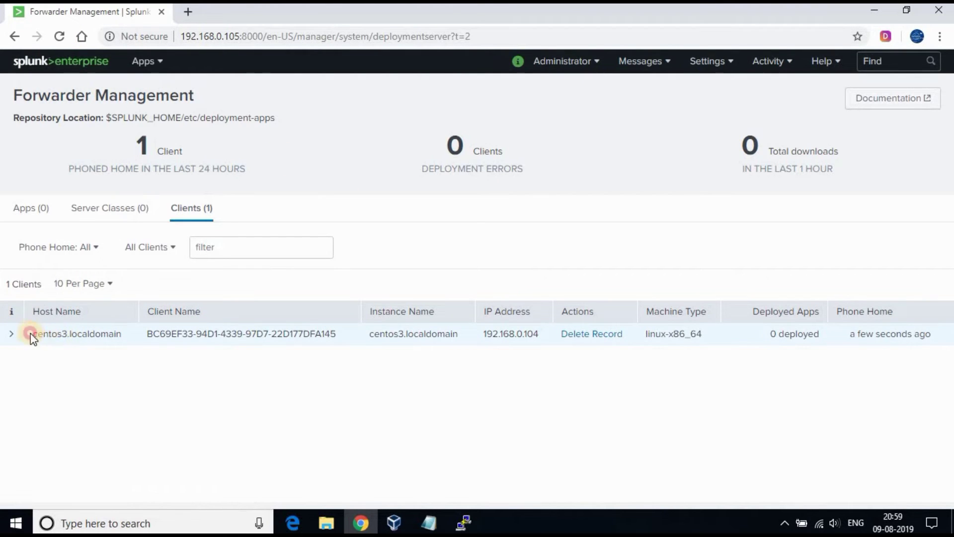
{"action": "left_click_drag", "start_coordinate": [31, 334], "coordinate": [64, 335]}
{"action": "left_click", "coordinate": [64, 335]}
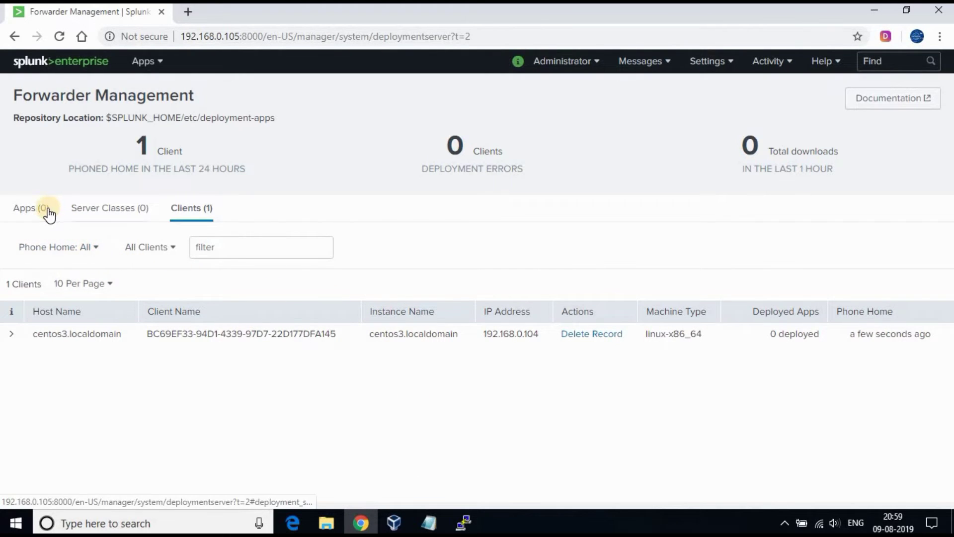
- Go to the Splunk home page, open the Data inputs settings and look through the local and forwarded inputs
{"action": "left_click", "coordinate": [74, 62]}
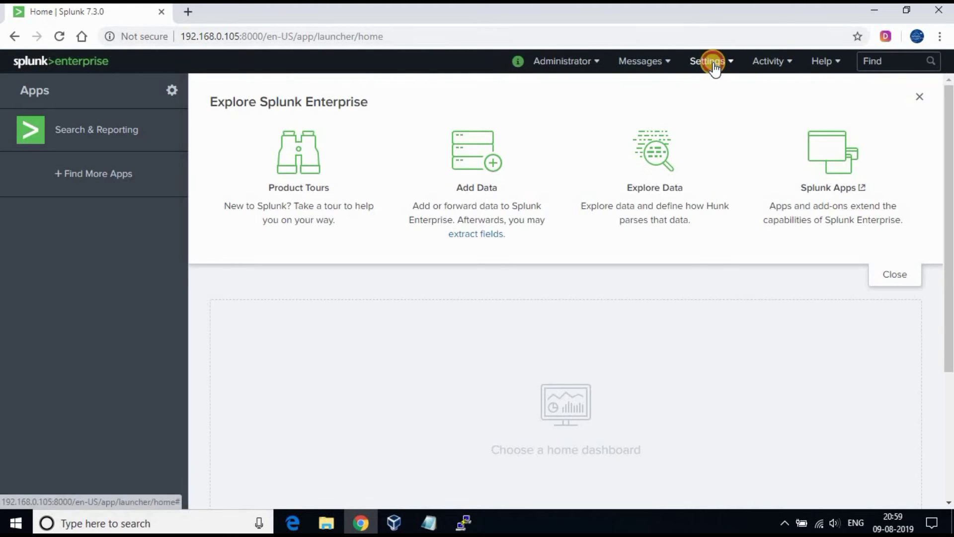
{"action": "left_click", "coordinate": [714, 69]}
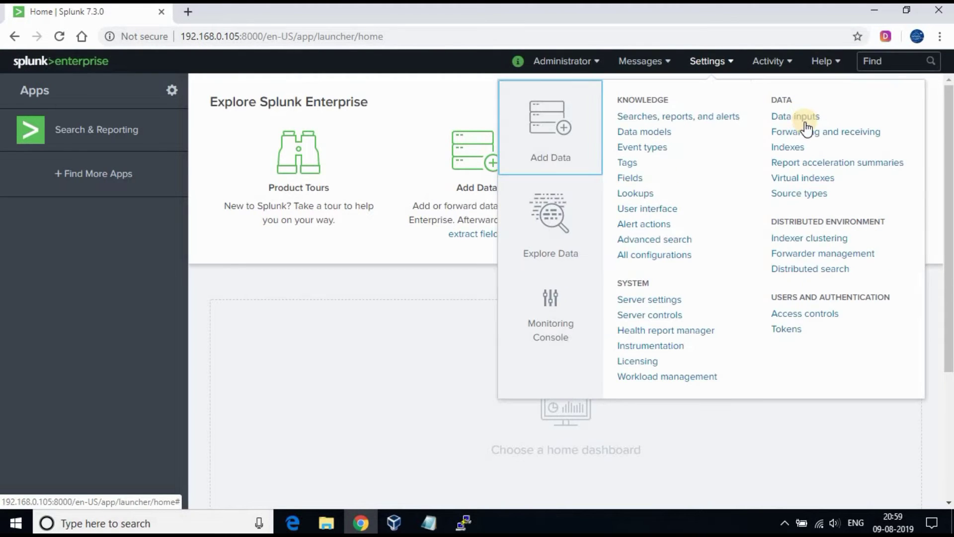
{"action": "left_click", "coordinate": [803, 183]}
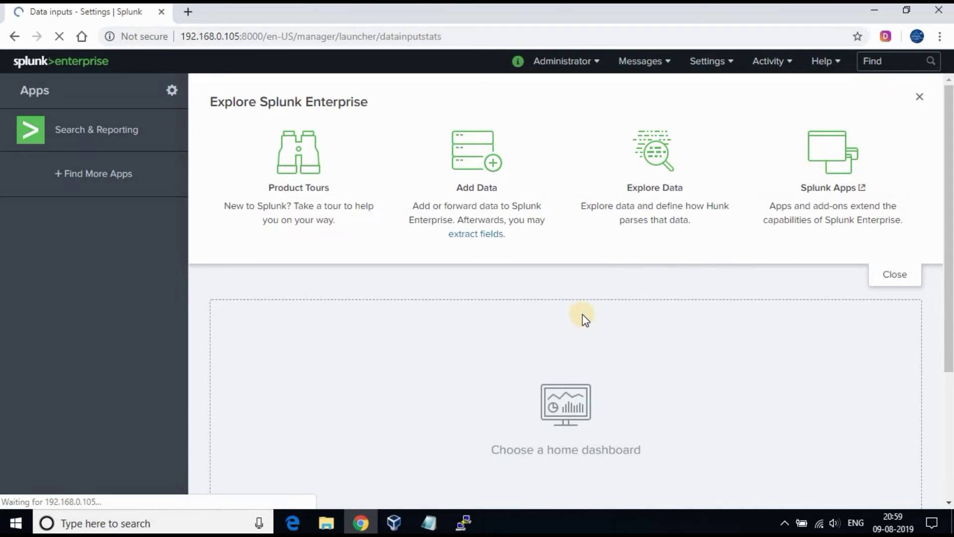
{"action": "scroll", "coordinate": [672, 311], "scroll_direction": "down", "scroll_amount": 5}
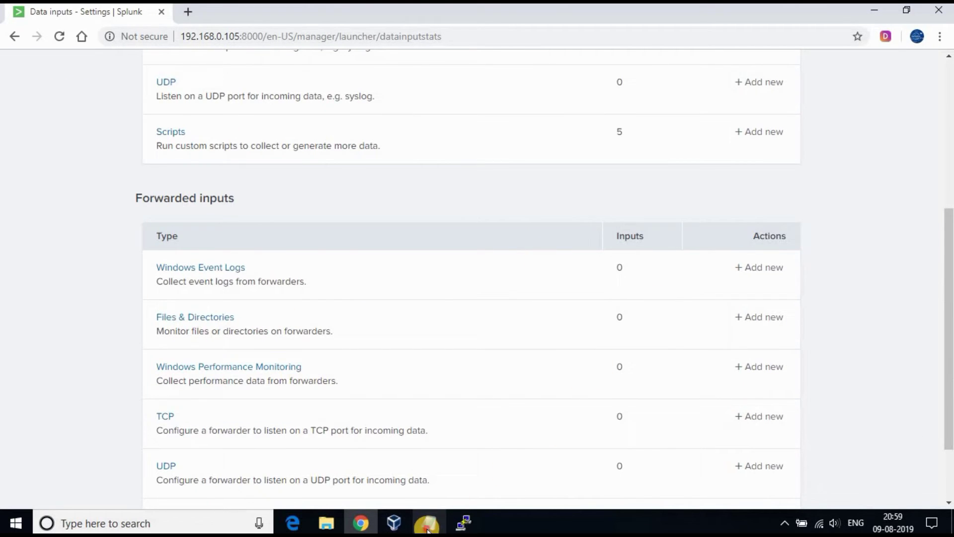
{"action": "scroll", "coordinate": [503, 149], "scroll_direction": "up", "scroll_amount": 5}
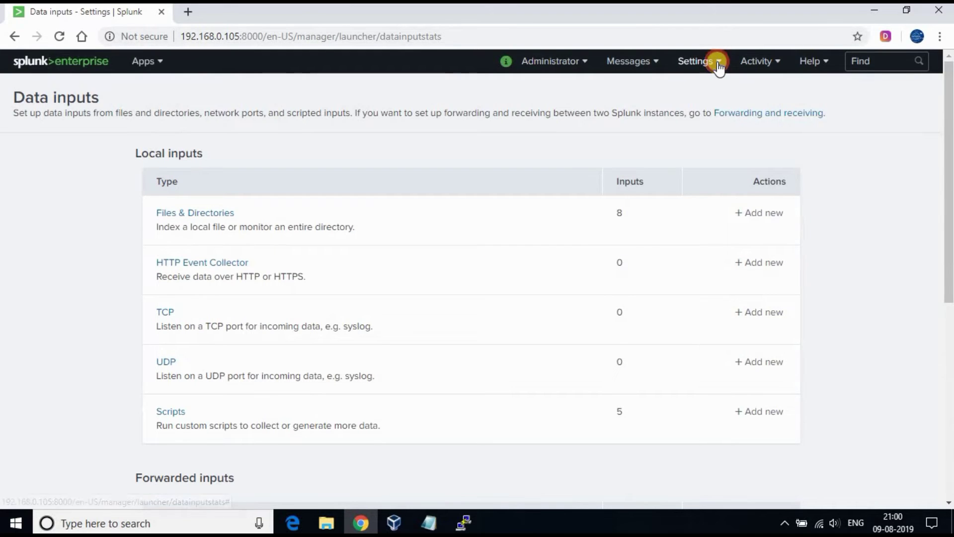
- Return to Forwarder Management and examine its Apps and Server Classes lists
{"action": "left_click", "coordinate": [718, 67]}
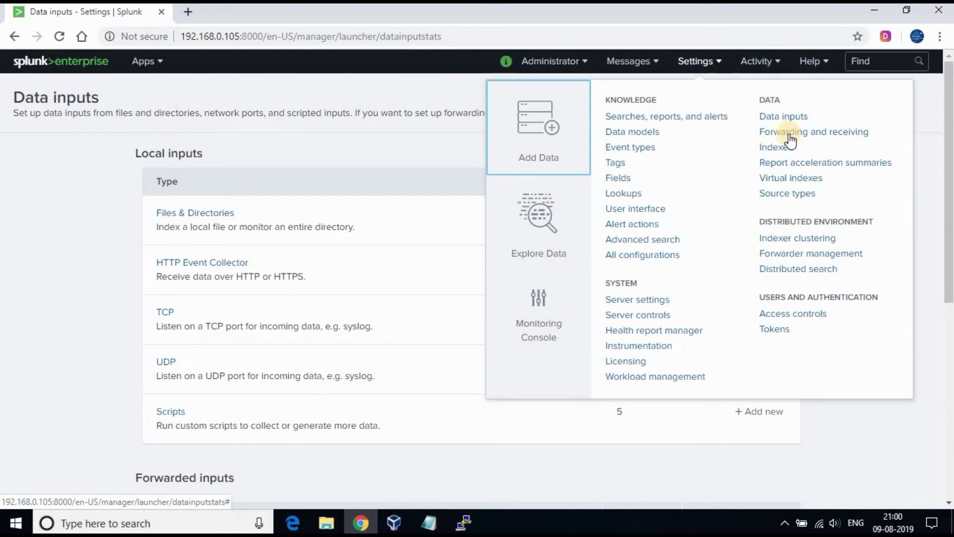
{"action": "left_click", "coordinate": [787, 256]}
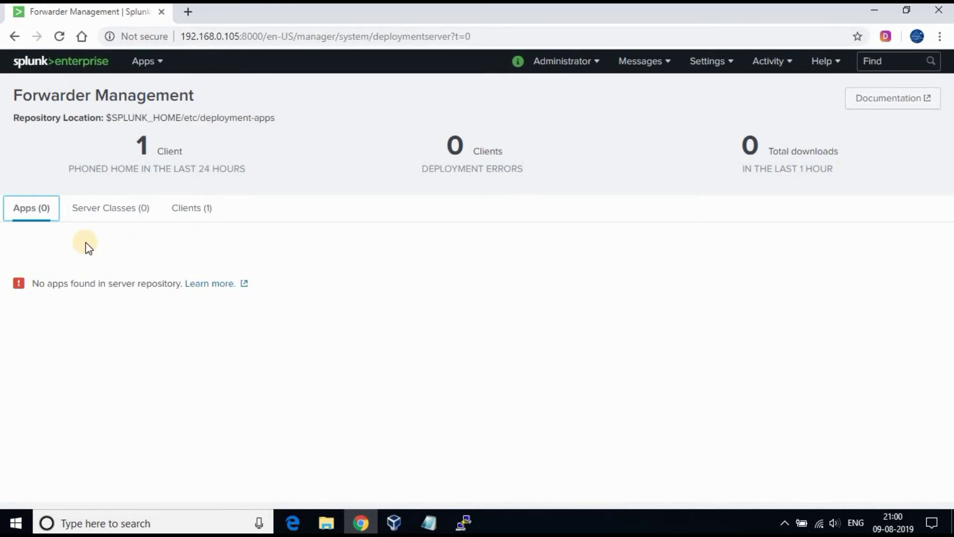
{"action": "left_click", "coordinate": [106, 209]}
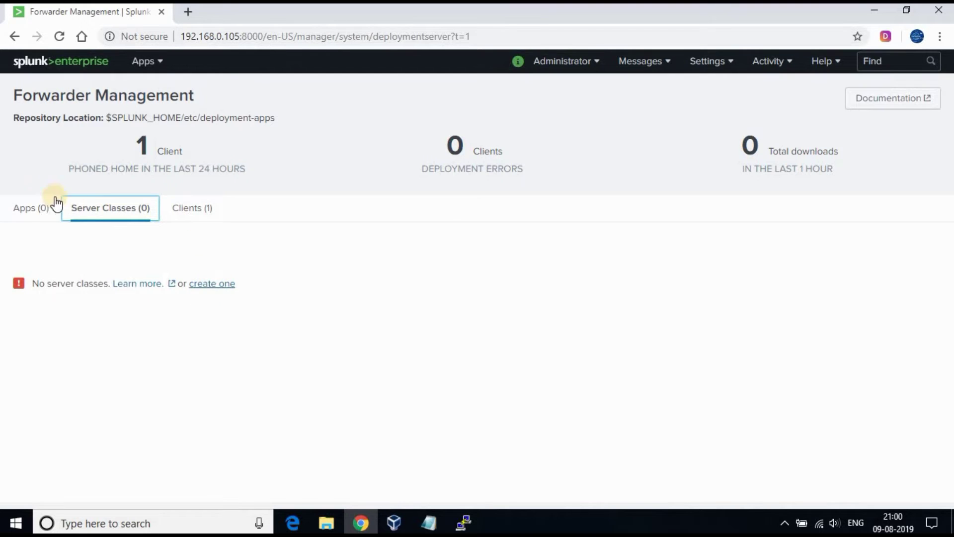
{"action": "left_click", "coordinate": [33, 209]}
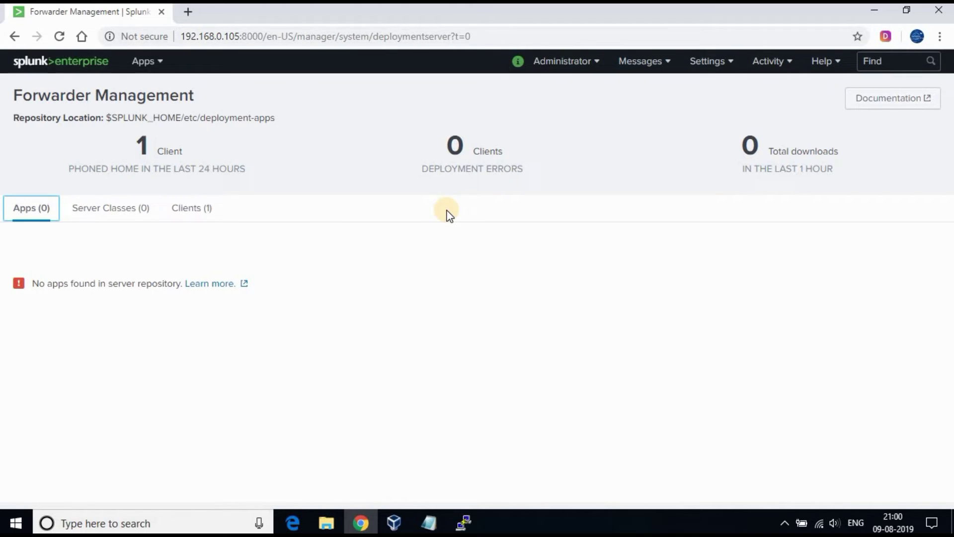
{"action": "left_click", "coordinate": [132, 208]}
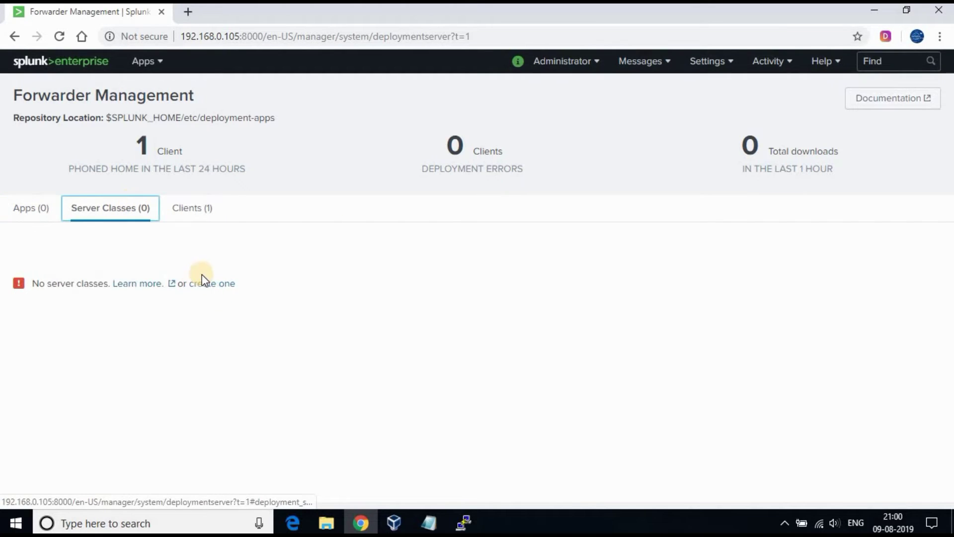
{"action": "left_click", "coordinate": [215, 284]}
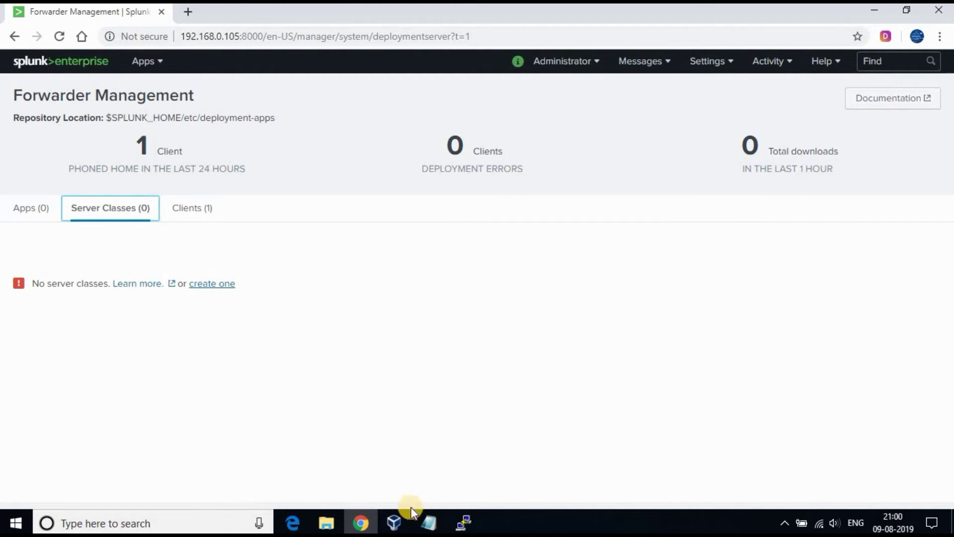
- Check the deployment server section of the Splunk.txt notes in Notepad and switch to the centos1 PuTTY terminal
{"action": "mouse_move", "coordinate": [428, 525]}
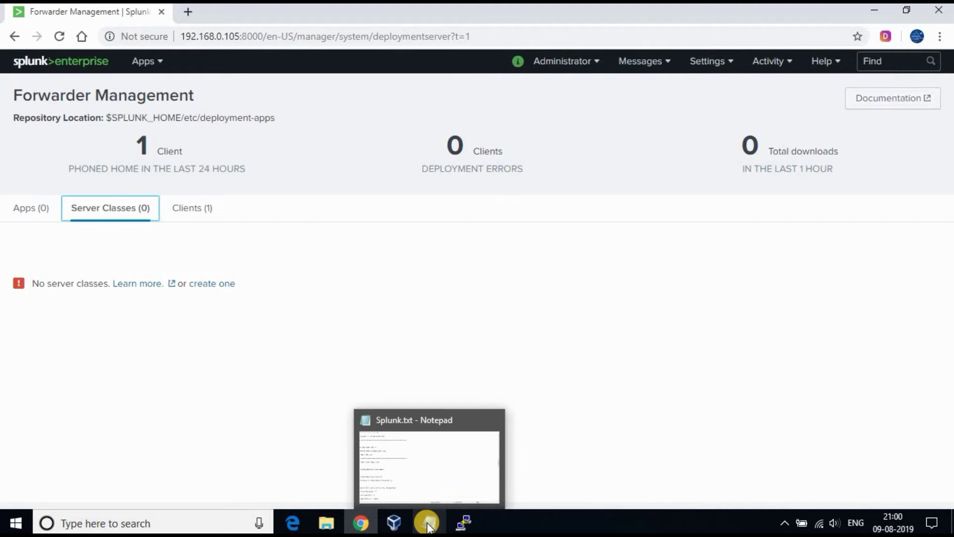
{"action": "left_click", "coordinate": [447, 413]}
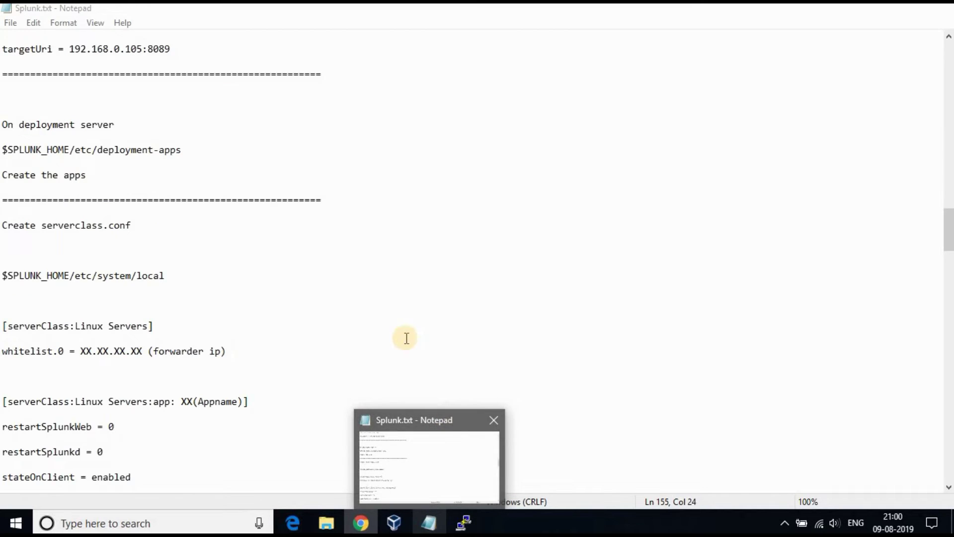
{"action": "key", "text": "alt+Tab"}
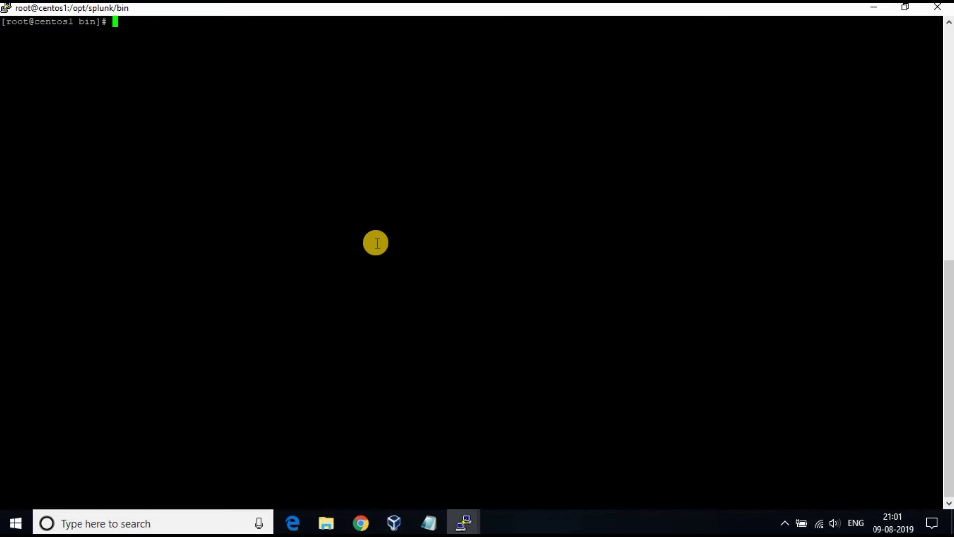
- Change to /opt/splunk/etc/ on centos1 and list its contents
{"action": "type", "text": "cd /opt/splunk"}
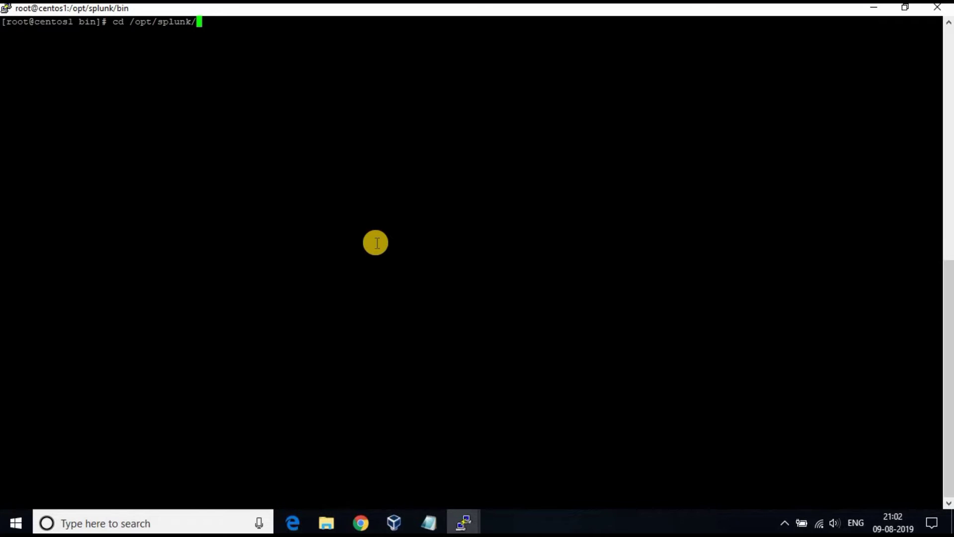
{"action": "type", "text": "/etc/"}
{"action": "key", "text": "Return"}
{"action": "type", "text": "ls"}
{"action": "key", "text": "Return"}
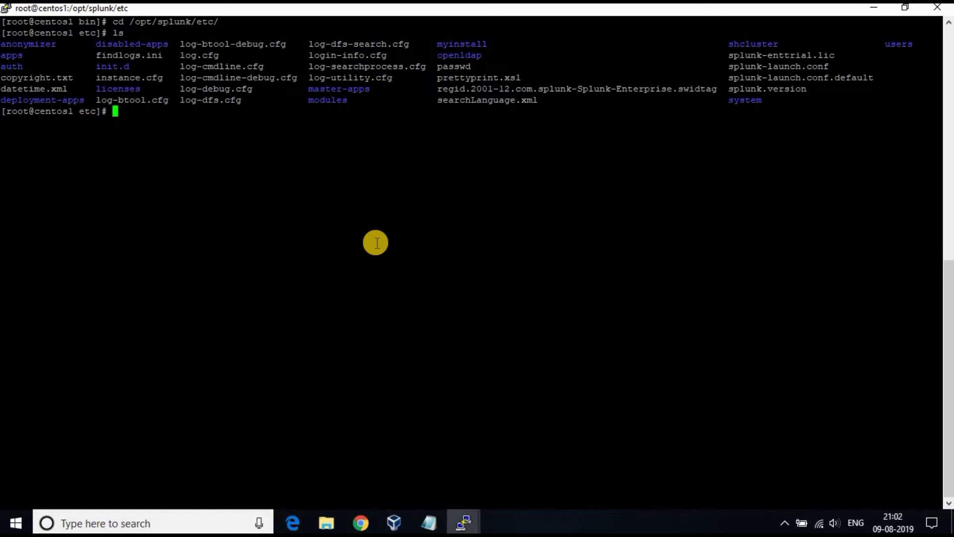
- Enter the deployment-apps directory on centos1 and list its contents
{"action": "type", "text": "cd de"}
{"action": "key", "text": "Tab"}
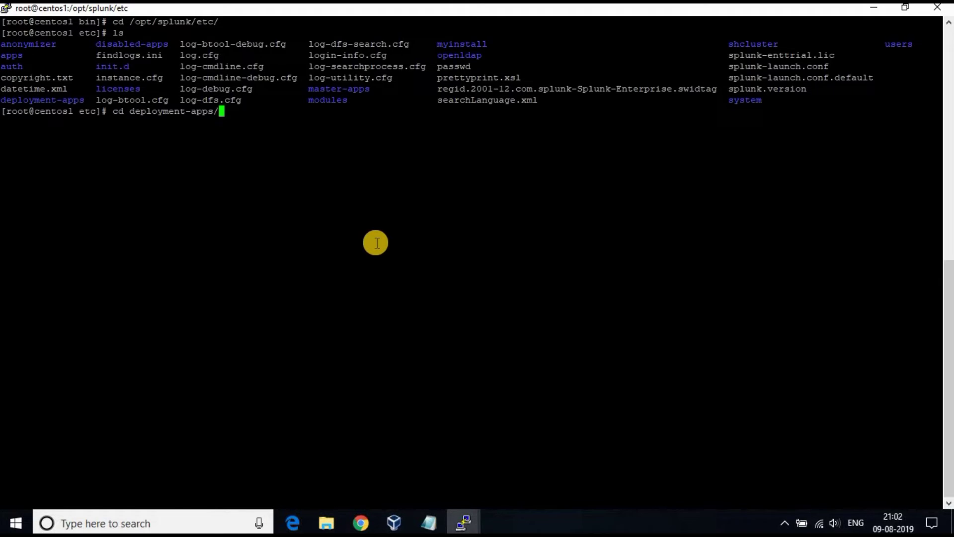
{"action": "key", "text": "Return"}
{"action": "type", "text": "ls"}
{"action": "key", "text": "Return"}
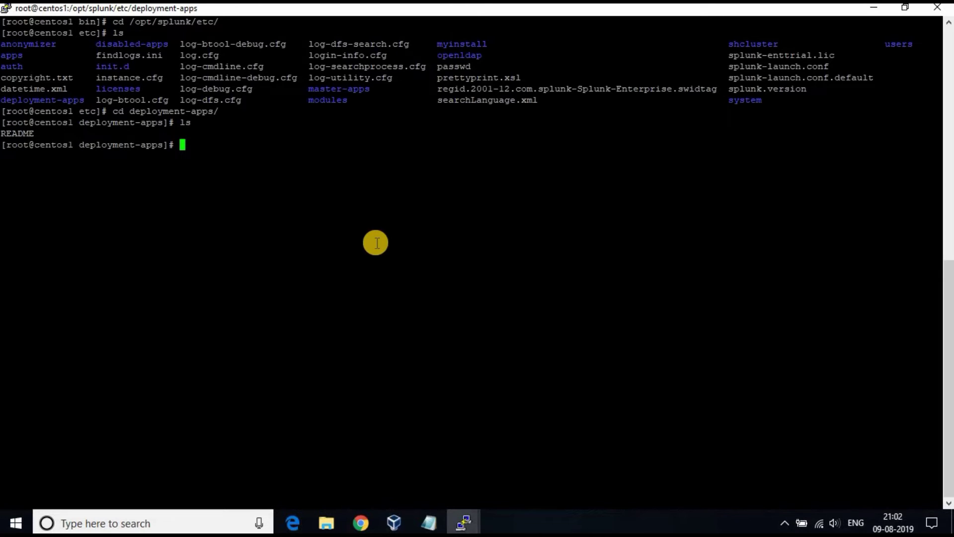
- Create a directory named linuxfiles in deployment-apps on centos1 and list the contents
{"action": "type", "text": "mkdir"}
{"action": "type", "text": "linuxfiles"}
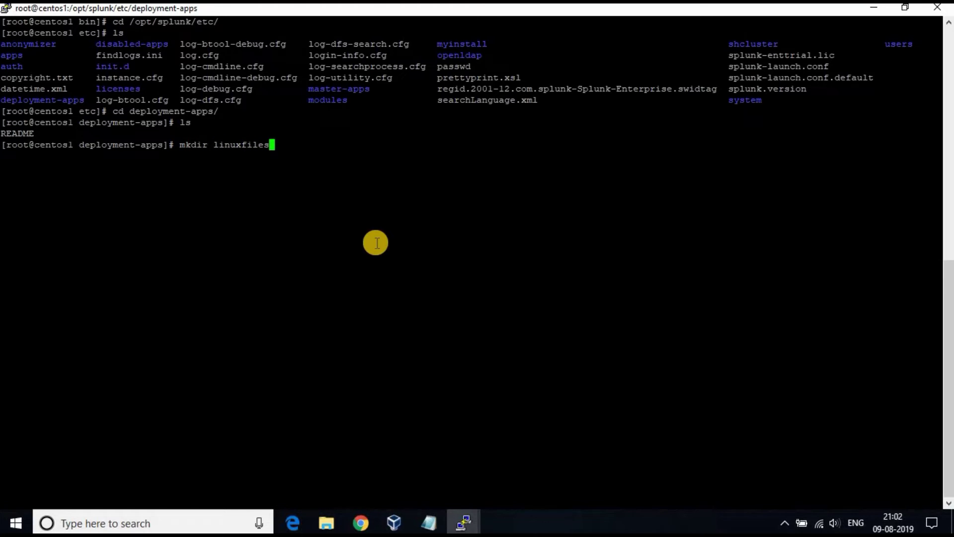
{"action": "key", "text": "Return"}
{"action": "type", "text": "ls"}
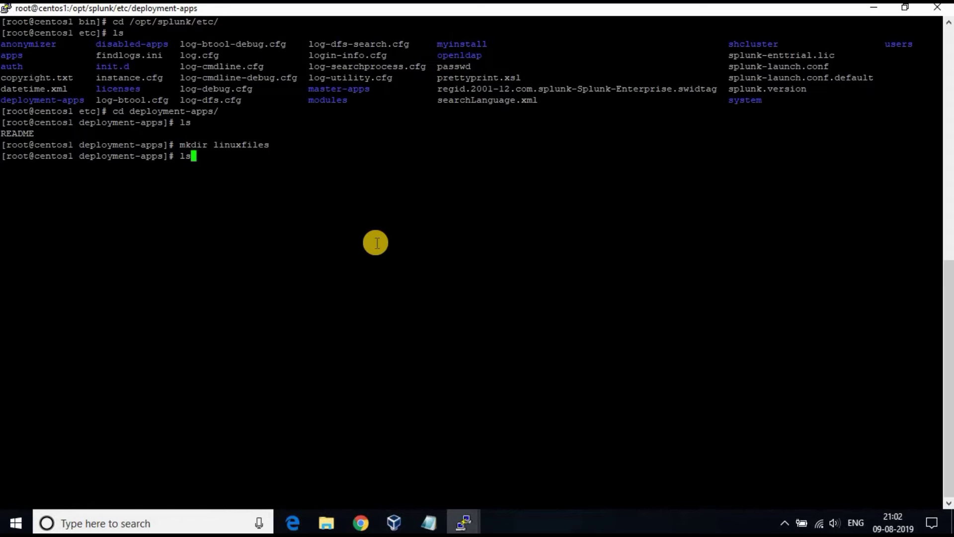
{"action": "key", "text": "Return"}
- Enter the linuxfiles directory and list its contents
{"action": "type", "text": "cd li"}
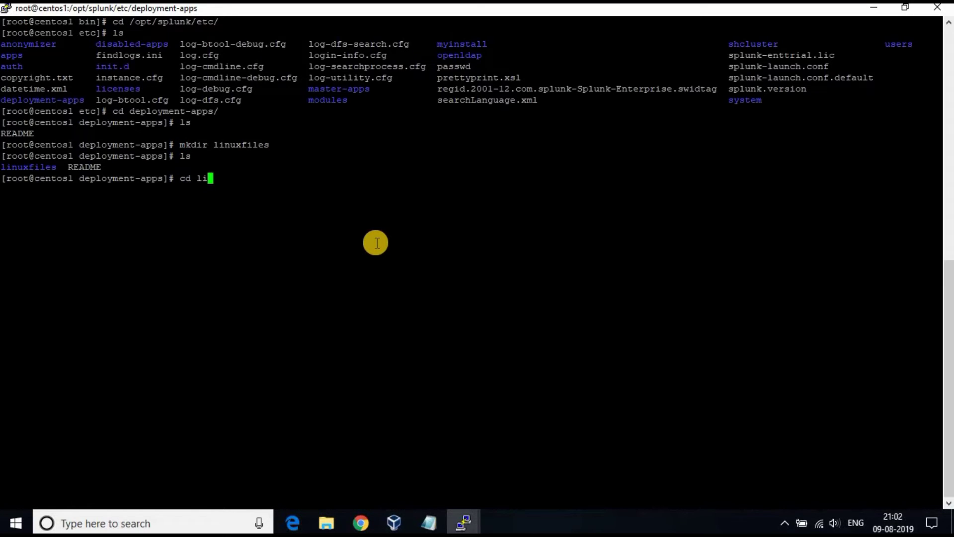
{"action": "key", "text": "Tab"}
{"action": "key", "text": "Return"}
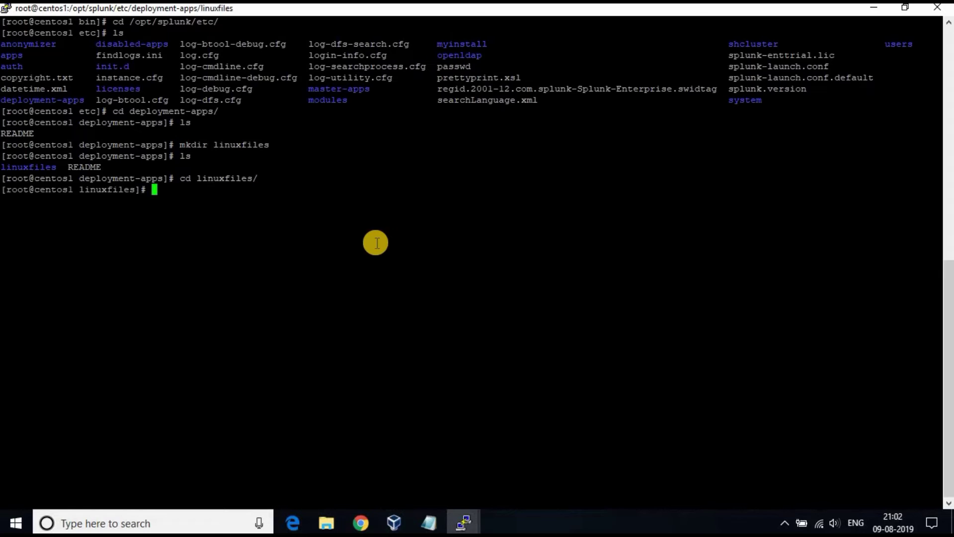
{"action": "type", "text": "ls"}
{"action": "key", "text": "Return"}
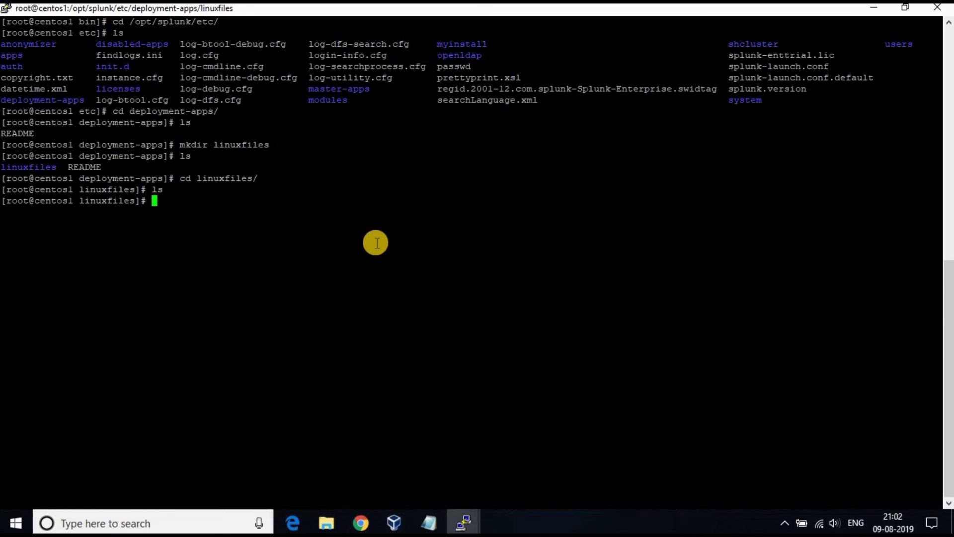
{"action": "type", "text": "cd local"}
{"action": "key", "text": "BackSpace"}
{"action": "key", "text": "BackSpace"}
{"action": "key", "text": "BackSpace"}
{"action": "key", "text": "BackSpace"}
{"action": "key", "text": "BackSpace"}
{"action": "key", "text": "BackSpace"}
{"action": "key", "text": "BackSpace"}
- Create a directory named local inside linuxfiles and list the contents
{"action": "type", "text": "mkdir local"}
{"action": "key", "text": "Return"}
{"action": "type", "text": "ls"}
{"action": "key", "text": "Return"}
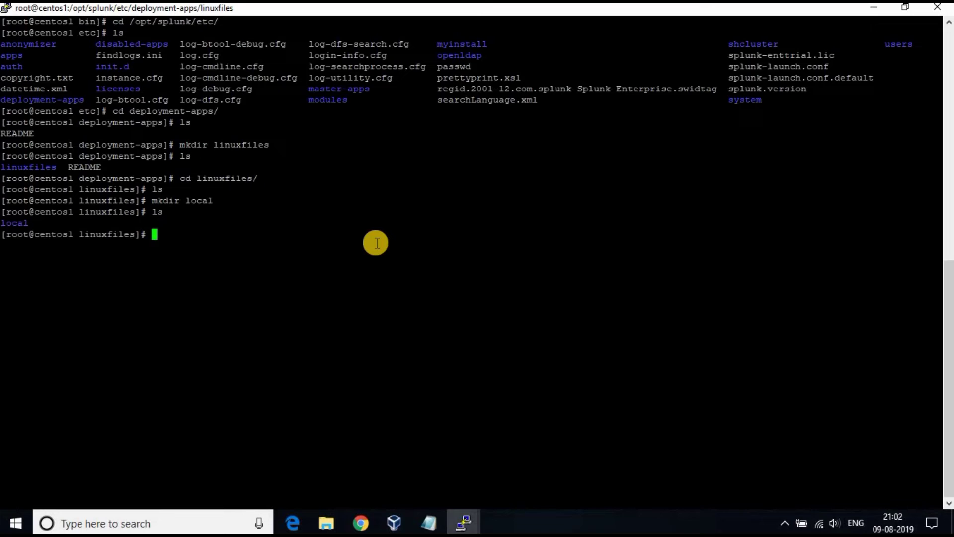
- Enter the local directory of the linuxfiles app, list its contents and clear the terminal
{"action": "type", "text": "cd local"}
{"action": "key", "text": "Return"}
{"action": "type", "text": "ls"}
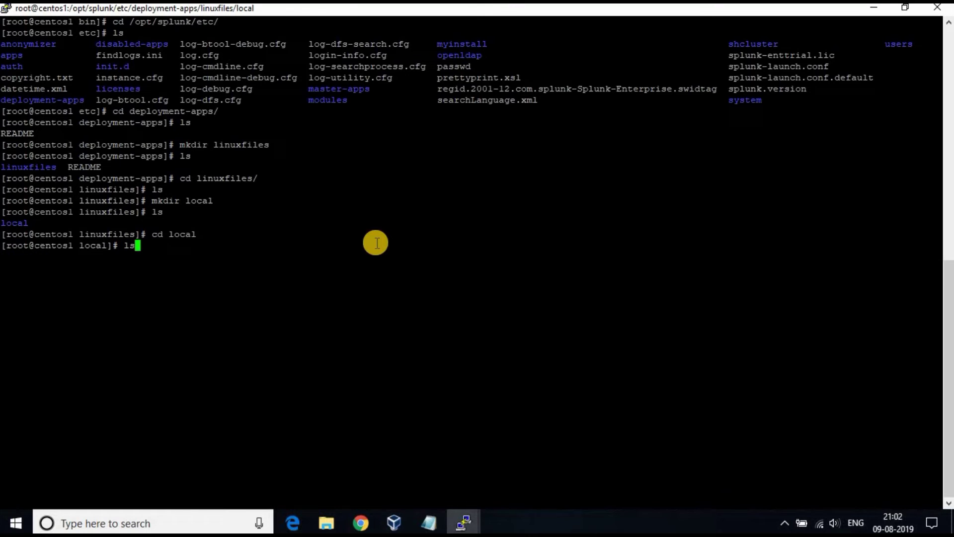
{"action": "key", "text": "Return"}
{"action": "type", "text": "clear"}
{"action": "key", "text": "Return"}
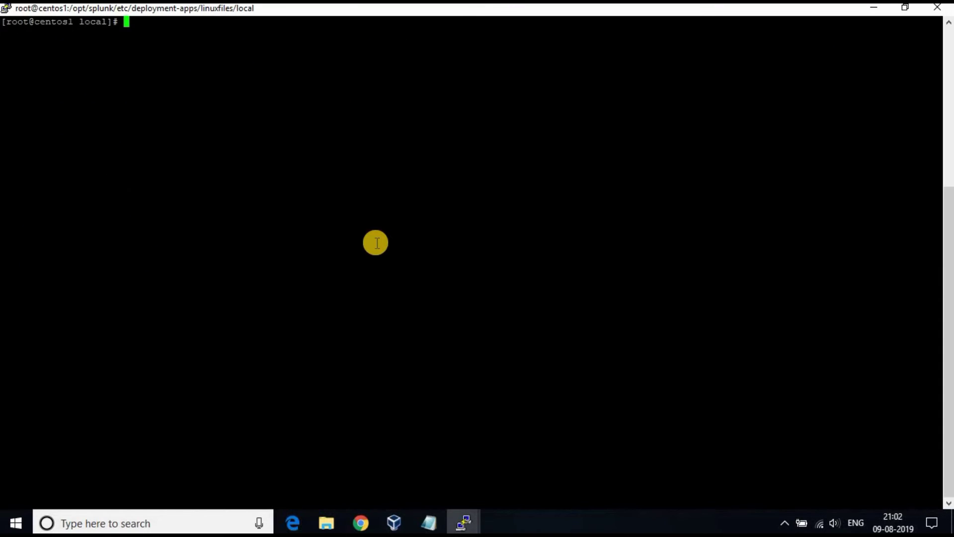
- Switch to Forwarder Management in Chrome, reload it, and check the Apps and Server Classes lists for the linuxfiles app
{"action": "left_click", "coordinate": [361, 521]}
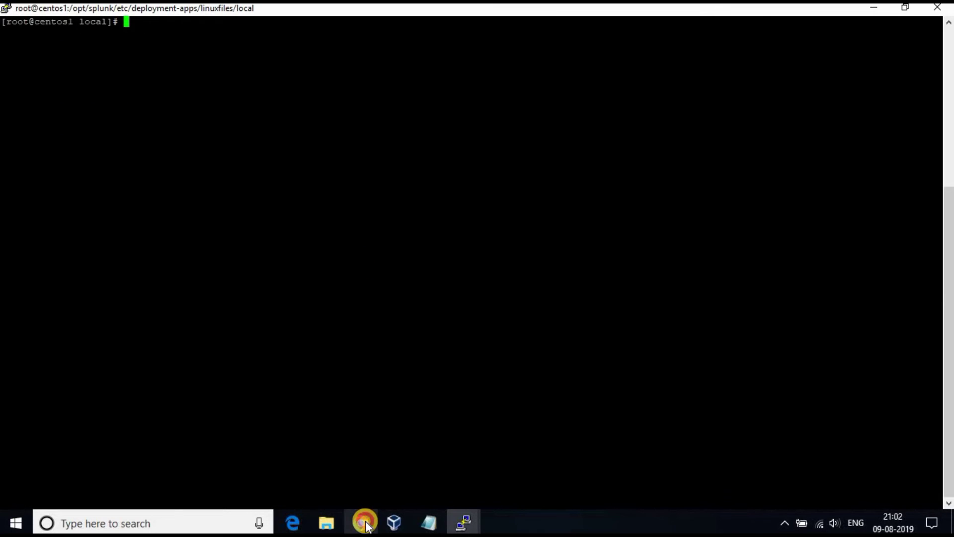
{"action": "left_click", "coordinate": [59, 36]}
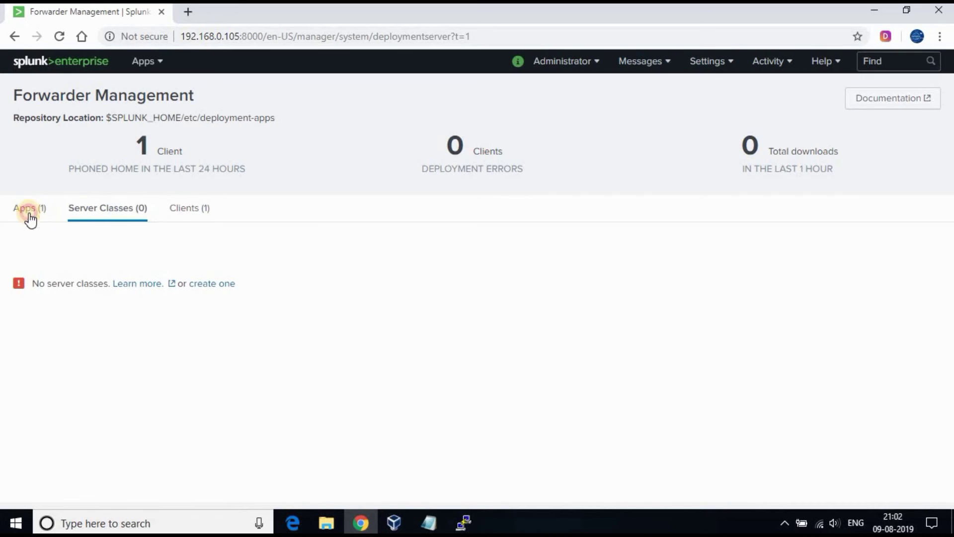
{"action": "left_click", "coordinate": [29, 211]}
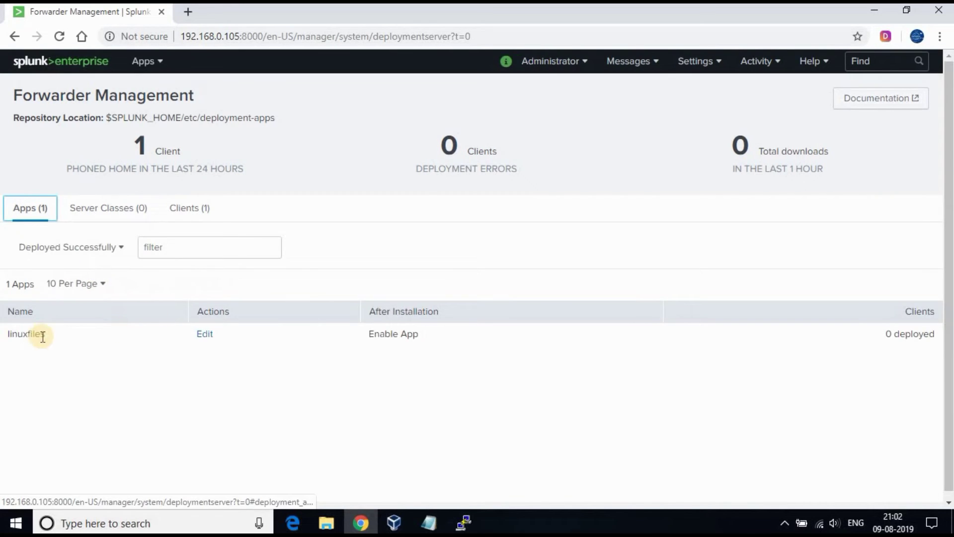
{"action": "left_click_drag", "start_coordinate": [5, 334], "coordinate": [68, 340]}
{"action": "left_click", "coordinate": [118, 207]}
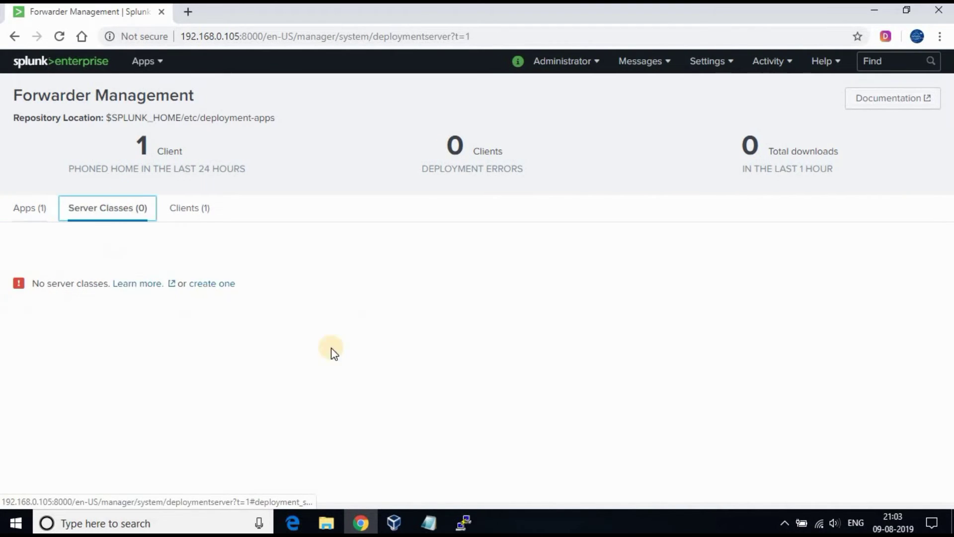
{"action": "left_click", "coordinate": [33, 209]}
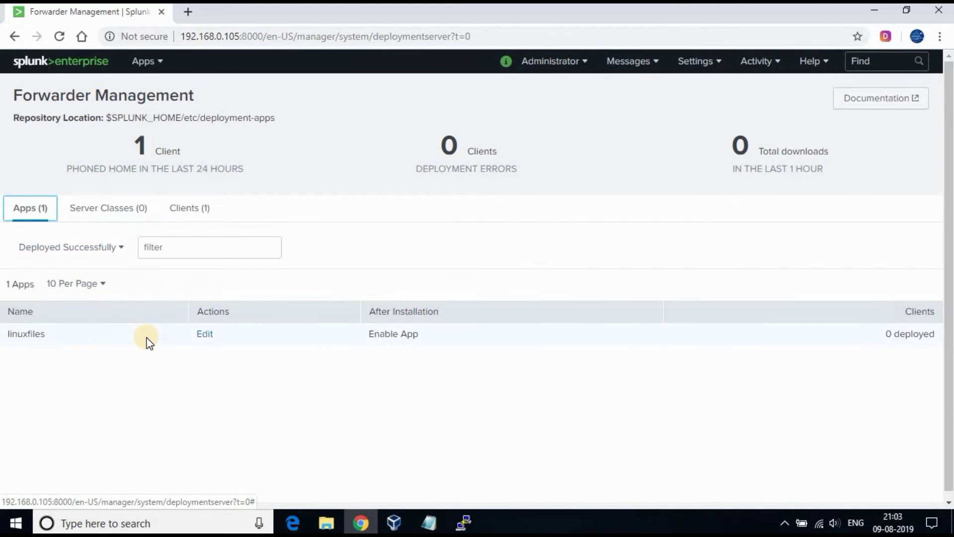
{"action": "left_click", "coordinate": [121, 211]}
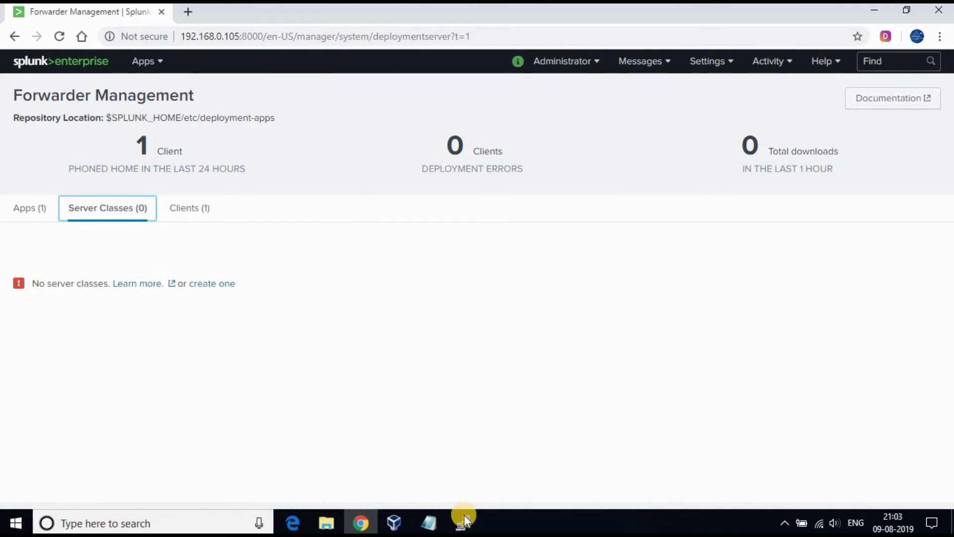
- Switch to the centos1 PuTTY terminal, change to /opt/splunk/etc/system/local and list its contents
{"action": "mouse_move", "coordinate": [463, 521]}
{"action": "left_click", "coordinate": [363, 437]}
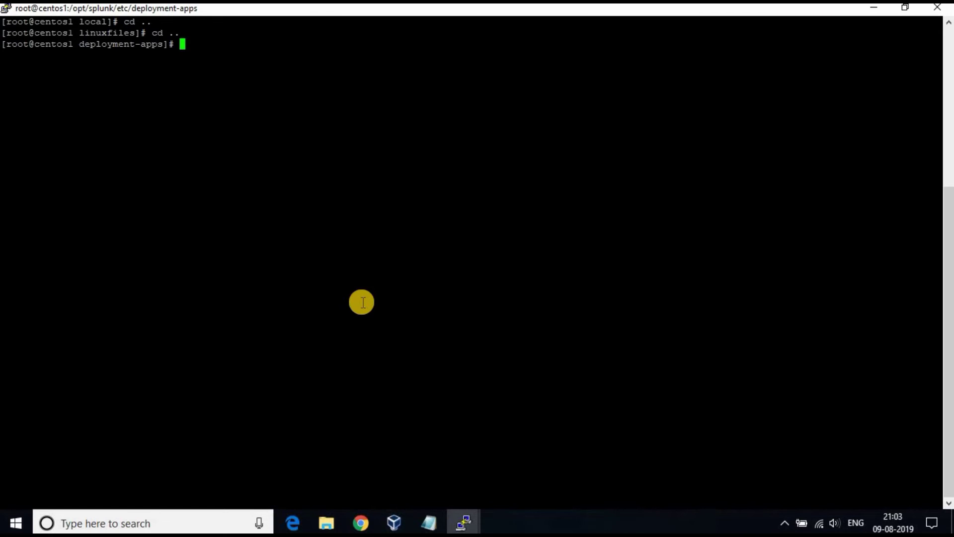
{"action": "type", "text": "cd /opt/splunk"}
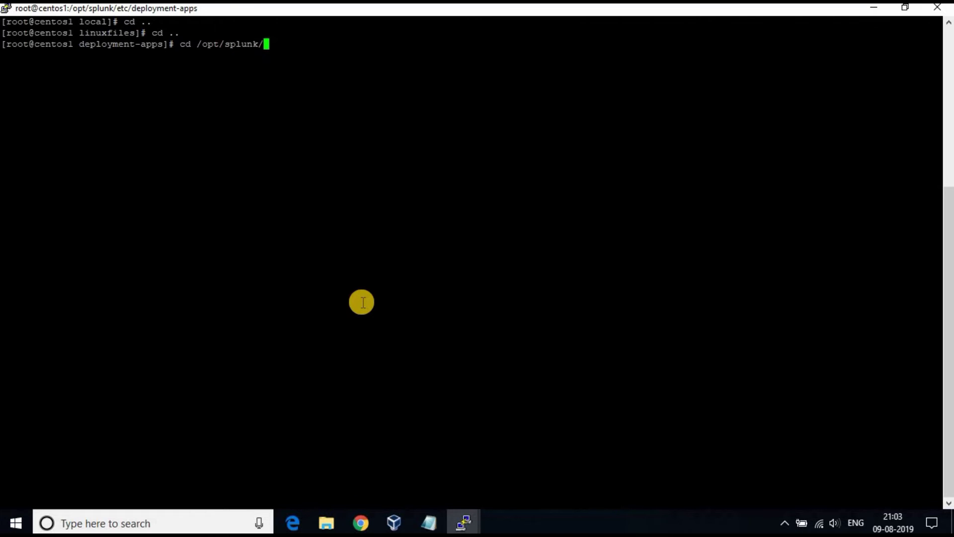
{"action": "type", "text": "/etc/system/local"}
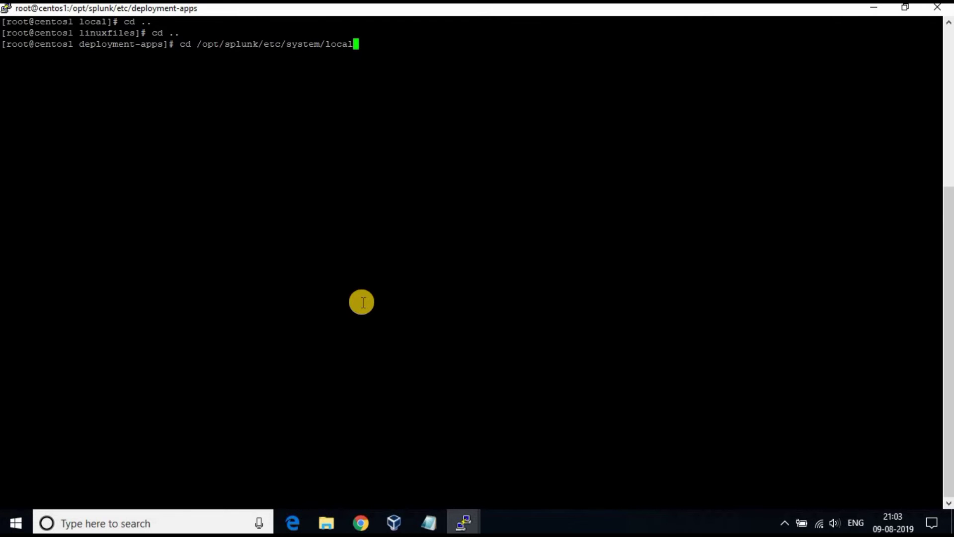
{"action": "key", "text": "Return"}
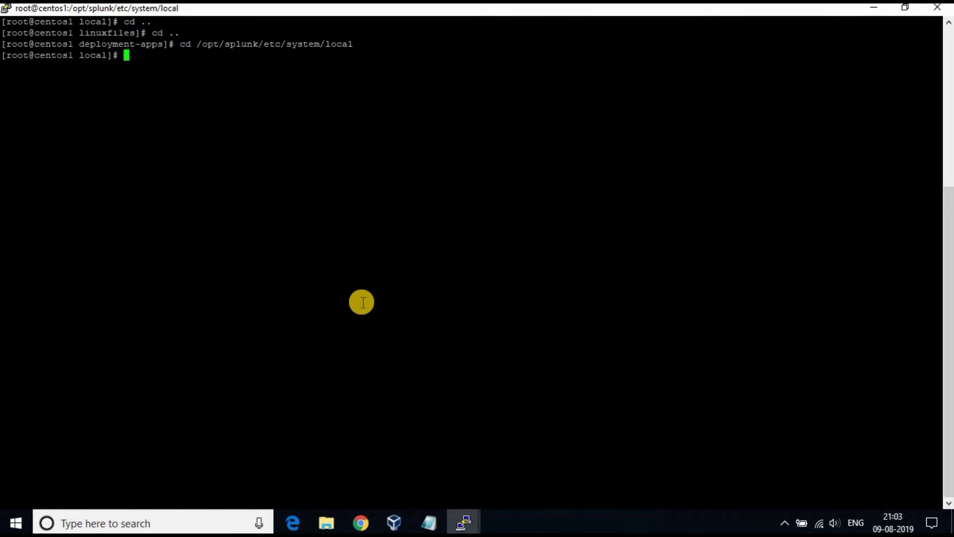
{"action": "type", "text": "ls"}
{"action": "key", "text": "Return"}
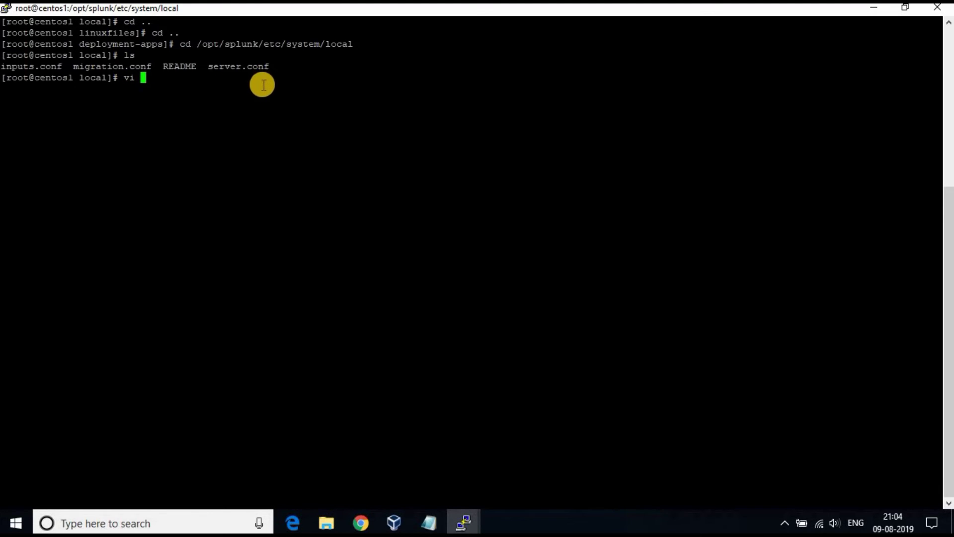
- Copy the file name serverclass.conf from the Splunk.txt notes and open it in vi on centos1 as a new file
{"action": "left_click", "coordinate": [429, 521]}
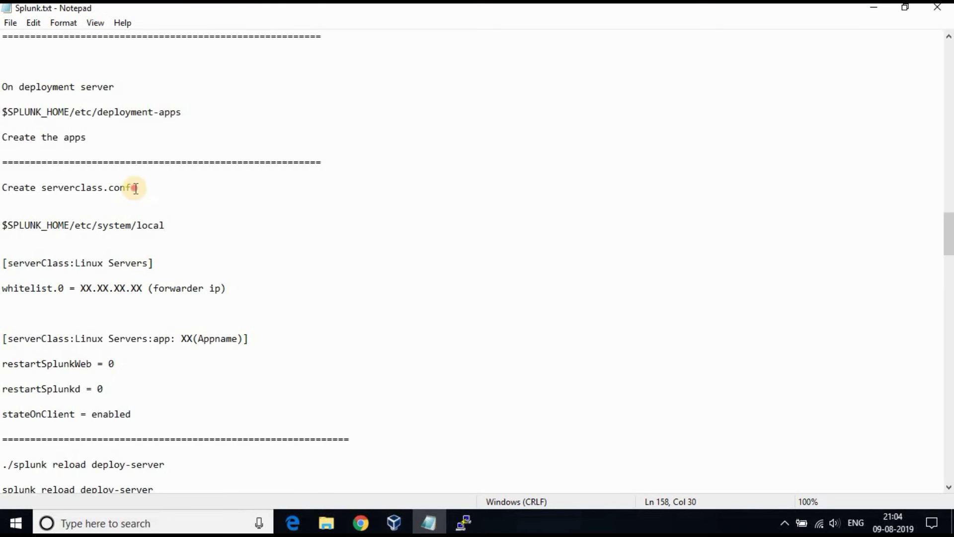
{"action": "left_click_drag", "start_coordinate": [132, 188], "coordinate": [42, 185]}
{"action": "right_click", "coordinate": [58, 193]}
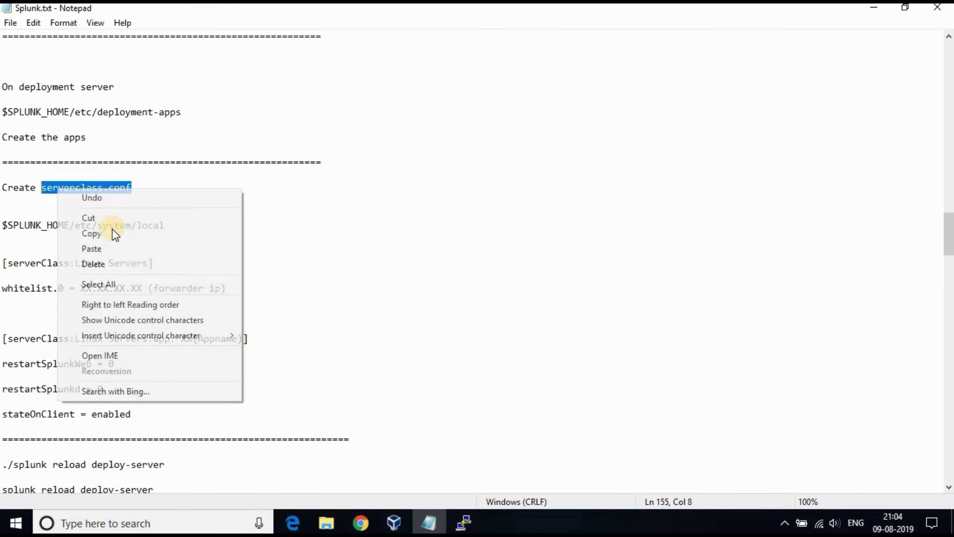
{"action": "left_click", "coordinate": [110, 232]}
{"action": "left_click", "coordinate": [432, 472]}
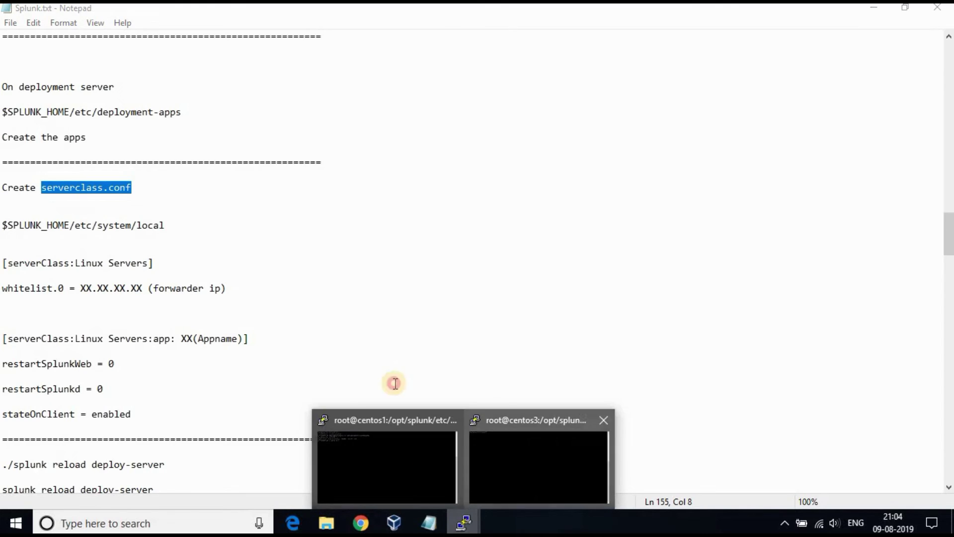
{"action": "right_click", "coordinate": [308, 110]}
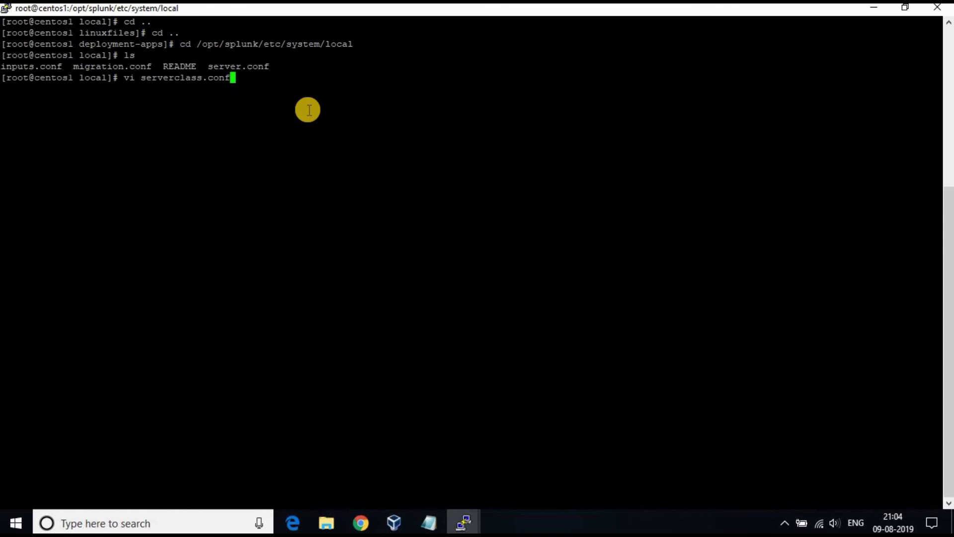
{"action": "key", "text": "Return"}
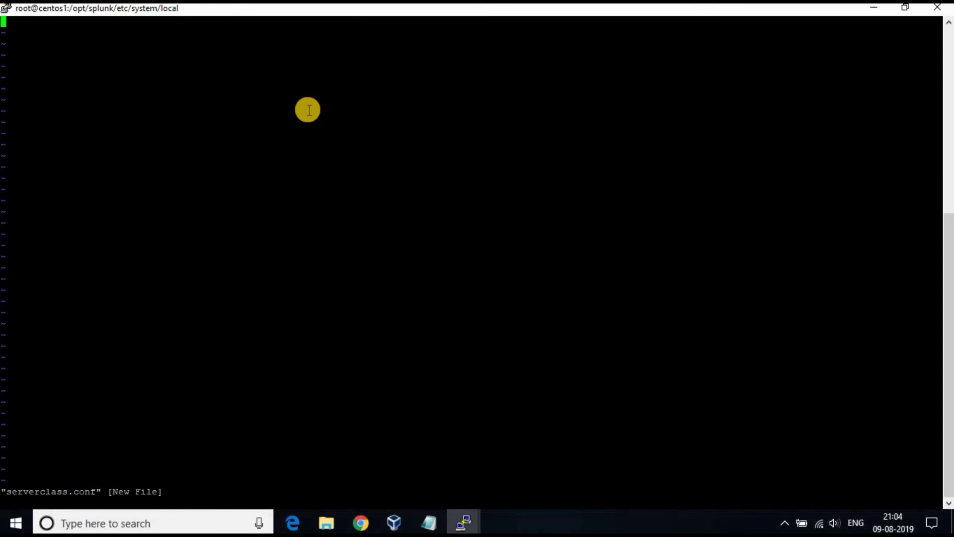
- Review the linux_servers stanzas and forwarder whitelist in the Splunk.txt notes, and compare the linuxfiles app name with Forwarder Management
{"action": "key", "text": "alt+Tab"}
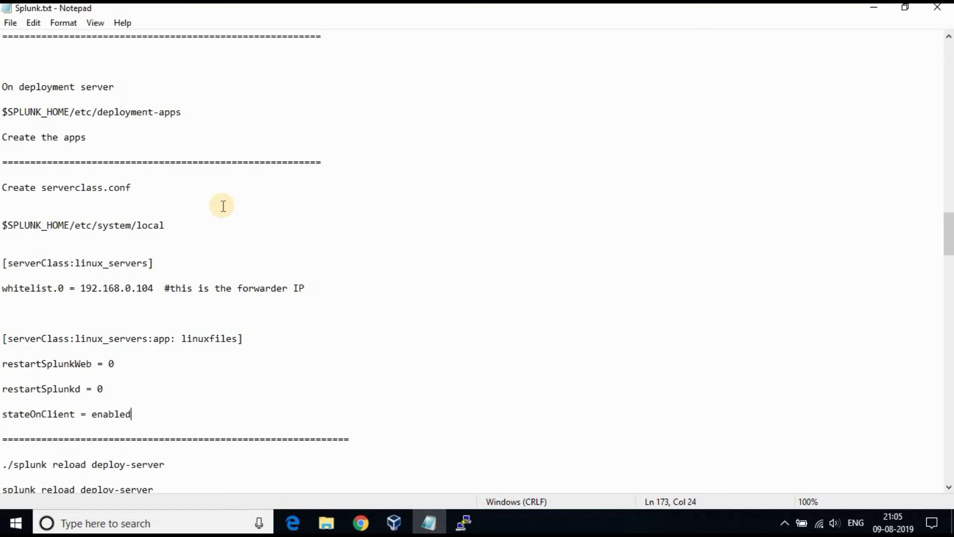
{"action": "left_click", "coordinate": [136, 228]}
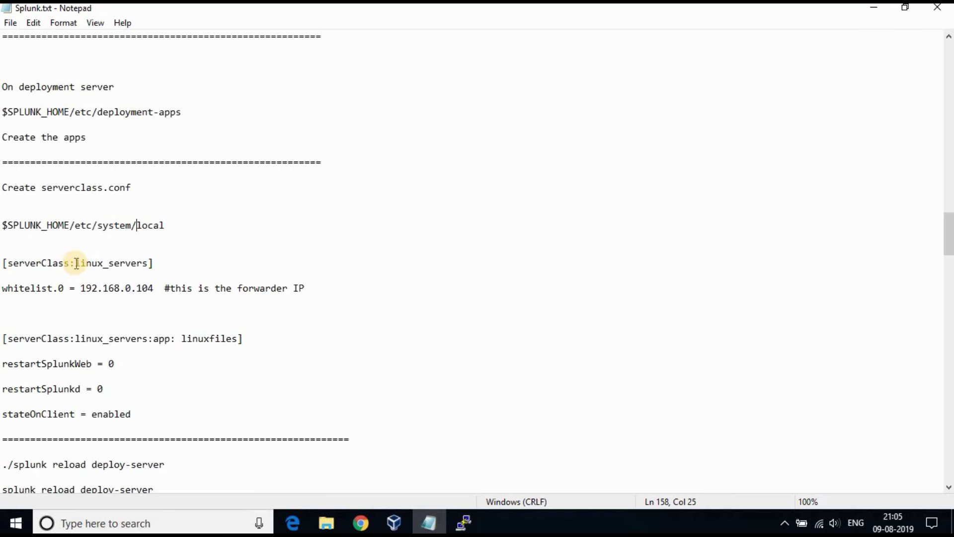
{"action": "left_click_drag", "start_coordinate": [78, 262], "coordinate": [81, 288]}
{"action": "left_click", "coordinate": [153, 278]}
{"action": "double_click", "coordinate": [39, 286]}
{"action": "left_click", "coordinate": [142, 288]}
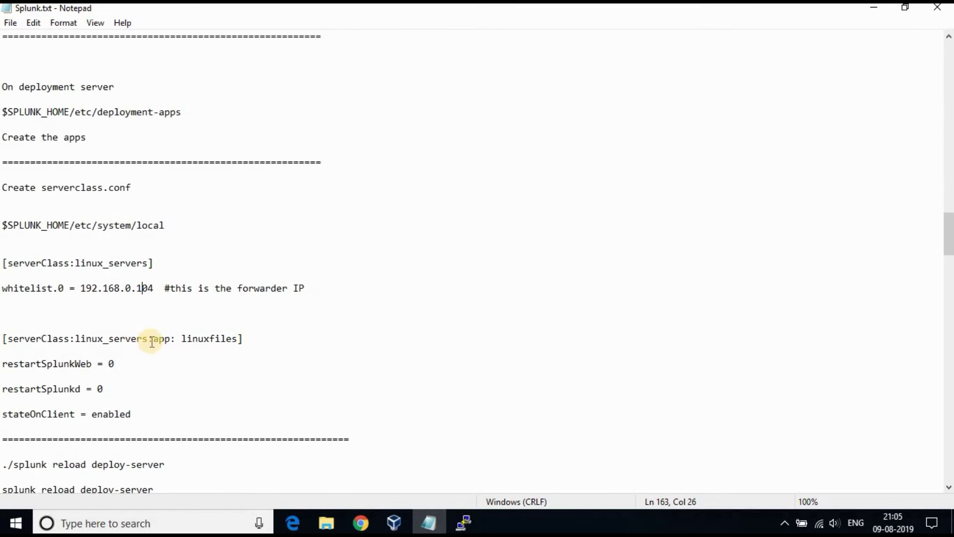
{"action": "left_click_drag", "start_coordinate": [238, 339], "coordinate": [187, 338]}
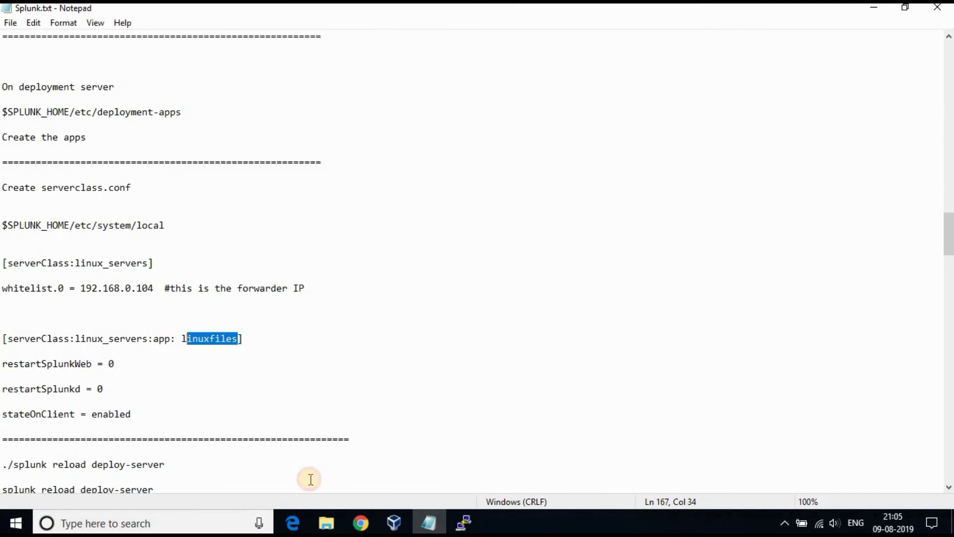
{"action": "key", "text": "alt+Tab"}
{"action": "double_click", "coordinate": [35, 333]}
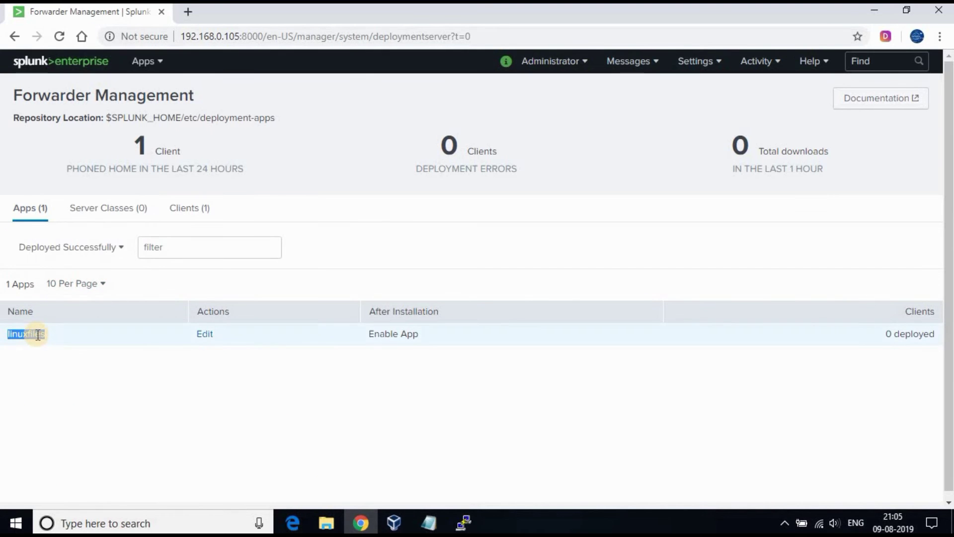
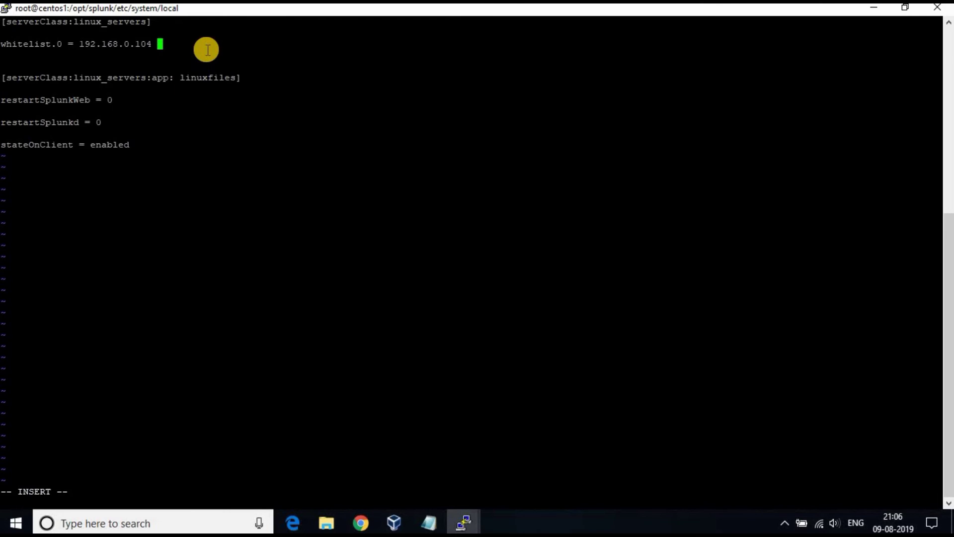
- Save serverclass.conf with the linux_servers and linuxfiles app stanzas, quit vi and list the directory
{"action": "key", "text": "Escape"}
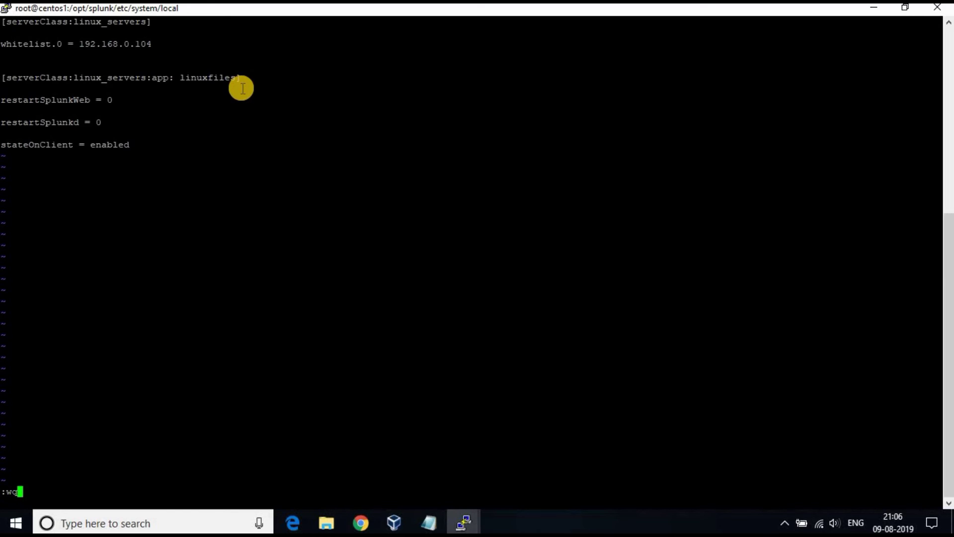
{"action": "key", "text": "Return"}
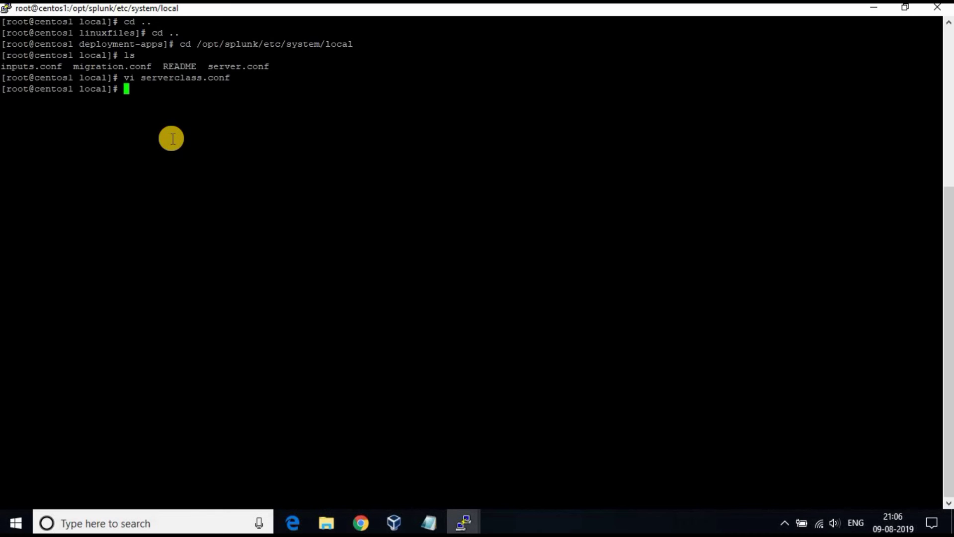
{"action": "type", "text": "ls"}
{"action": "key", "text": "Return"}
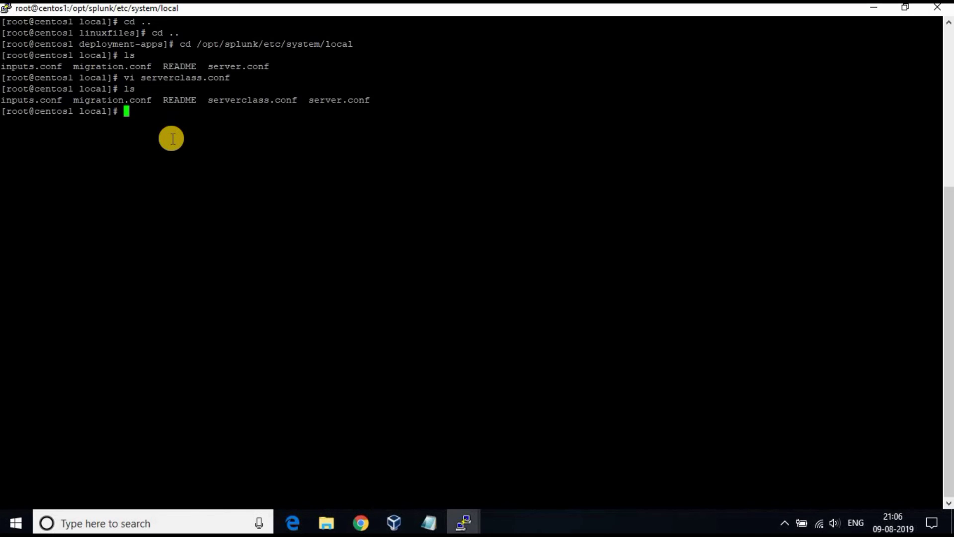
- Display the contents of serverclass.conf in the centos1 terminal
{"action": "type", "text": "cat ser"}
{"action": "type", "text": "ver"}
{"action": "type", "text": "c"}
{"action": "key", "text": "Tab"}
{"action": "key", "text": "Return"}
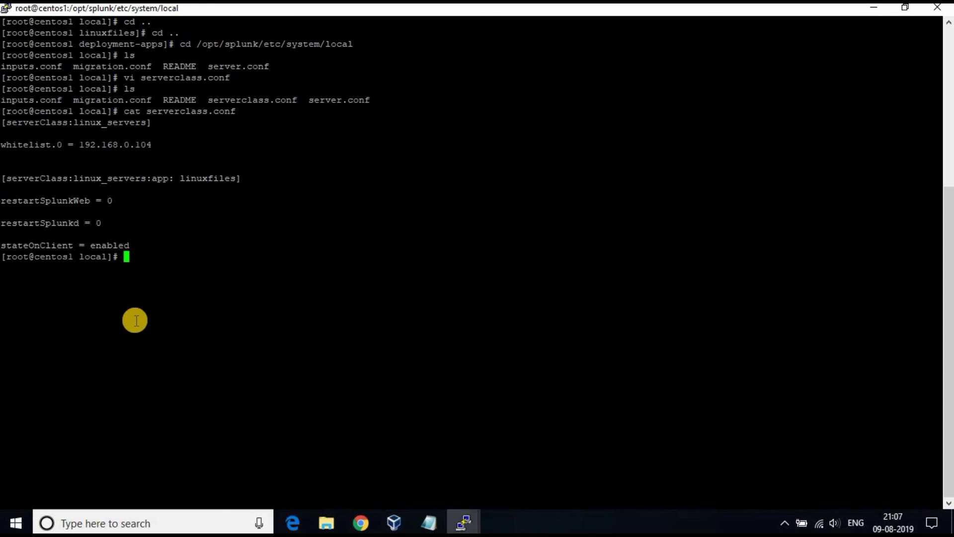
- Switch to Forwarder Management in Chrome, reload it, and check the apps and server classes lists for linuxfiles and linux_servers
{"action": "left_click", "coordinate": [361, 522]}
{"action": "left_click", "coordinate": [59, 37]}
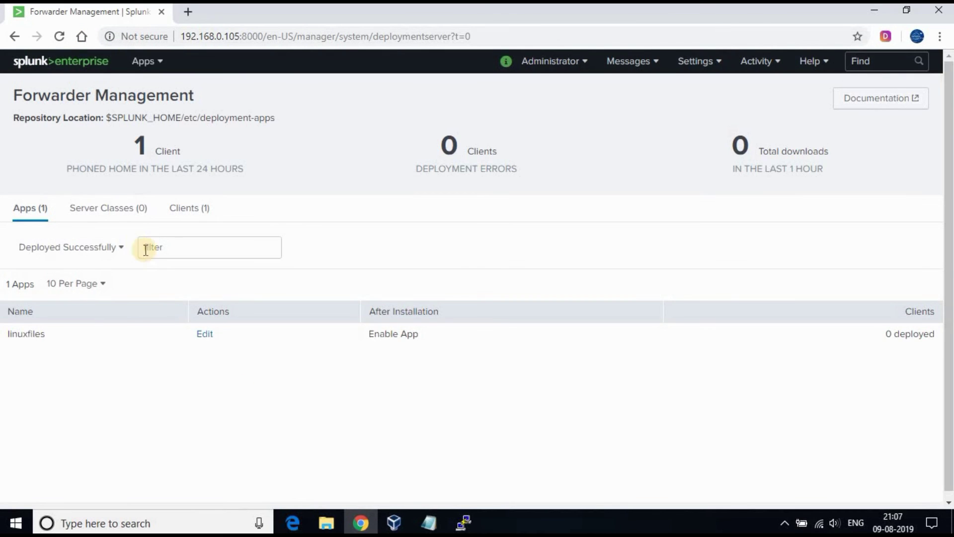
{"action": "left_click", "coordinate": [61, 38]}
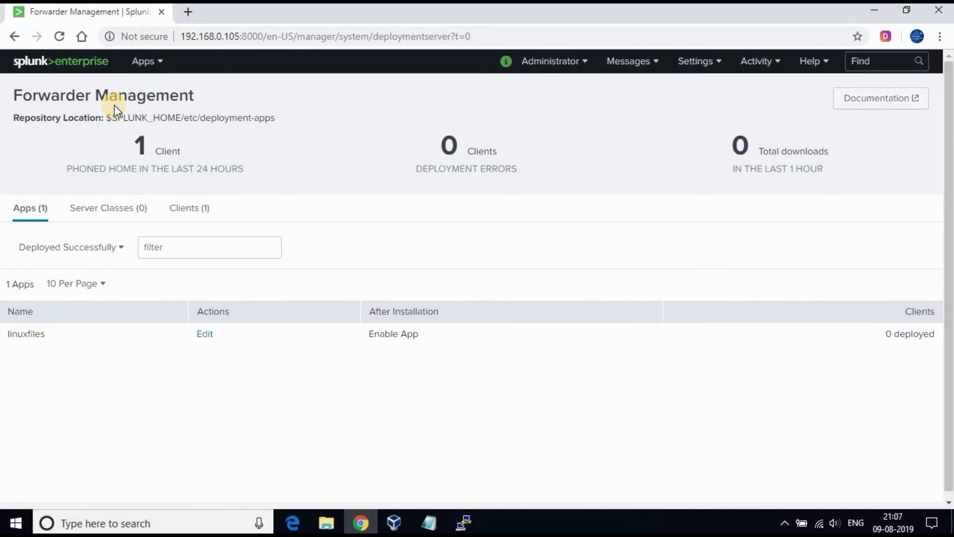
{"action": "left_click", "coordinate": [109, 207]}
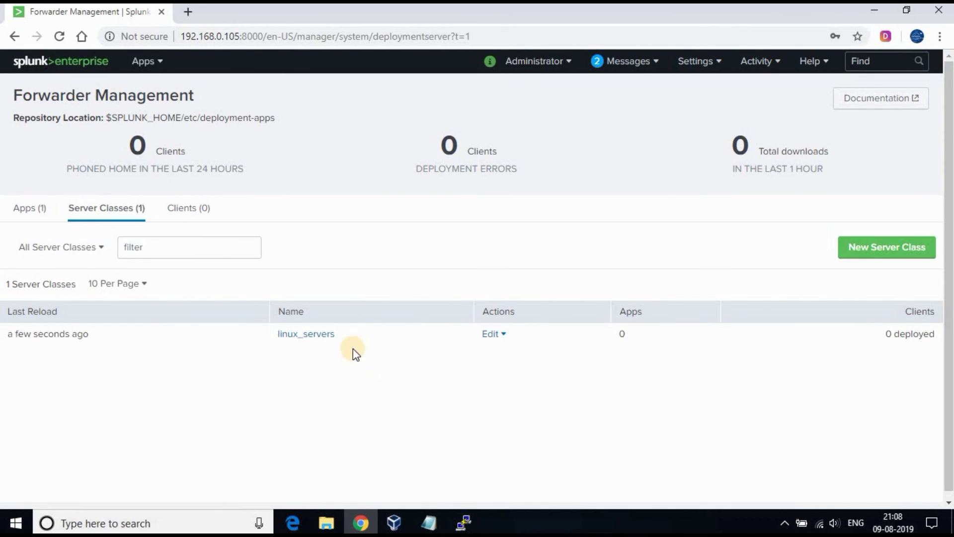
{"action": "left_click", "coordinate": [31, 209]}
{"action": "left_click", "coordinate": [97, 214]}
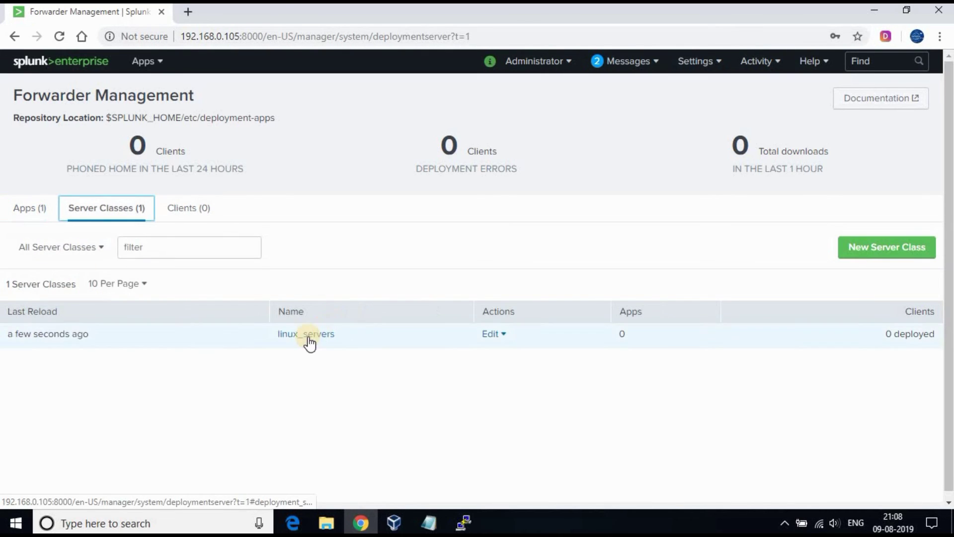
- Inspect the whitelist in the client settings of the linux_servers server class and leave without saving
{"action": "left_click", "coordinate": [491, 333]}
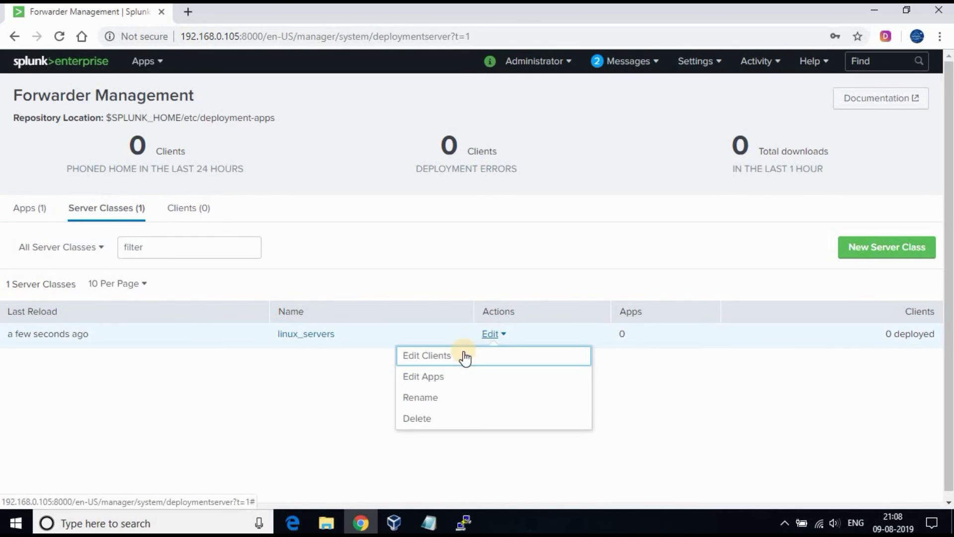
{"action": "left_click", "coordinate": [462, 356]}
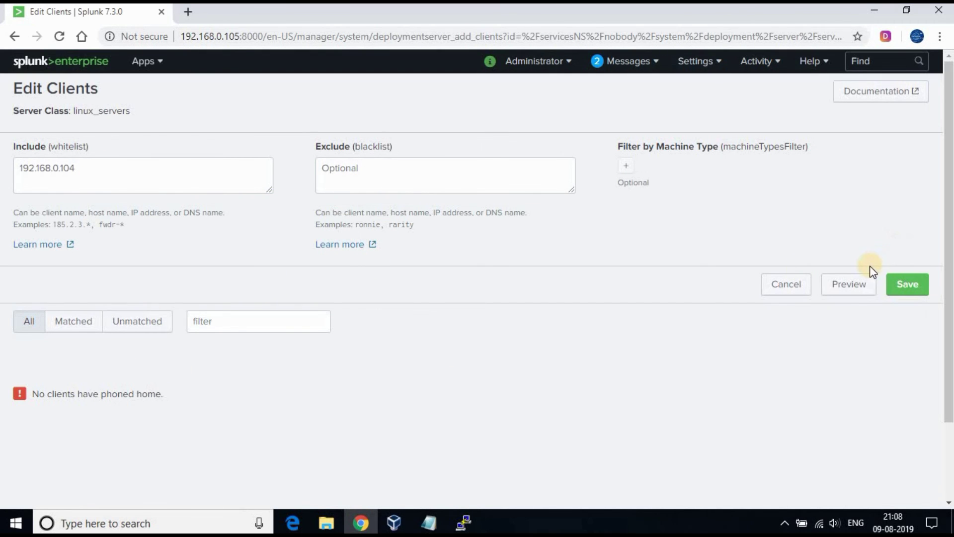
{"action": "left_click", "coordinate": [779, 290]}
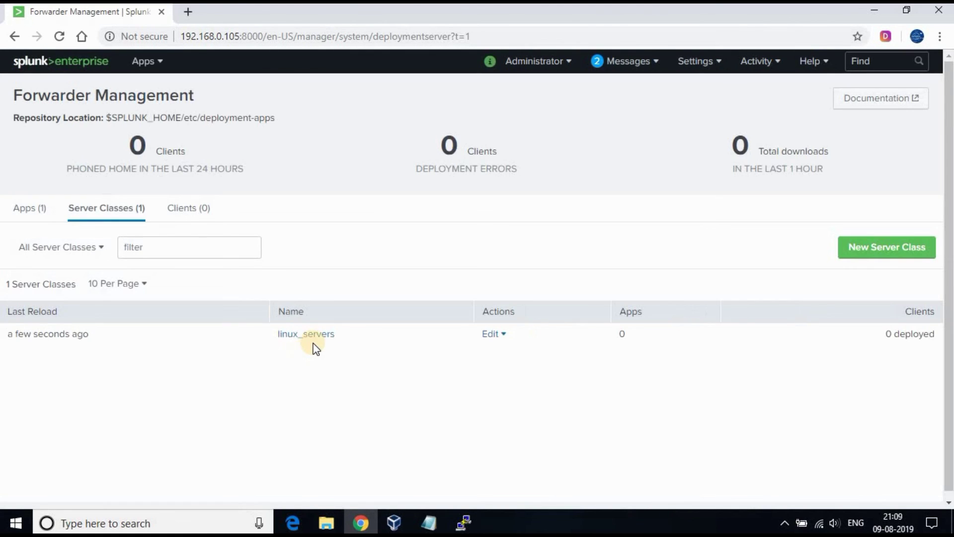
- Inspect the apps and clients assigned to linux_servers, and return to the Forwarder Management apps list to check linuxfiles
{"action": "left_click", "coordinate": [314, 340]}
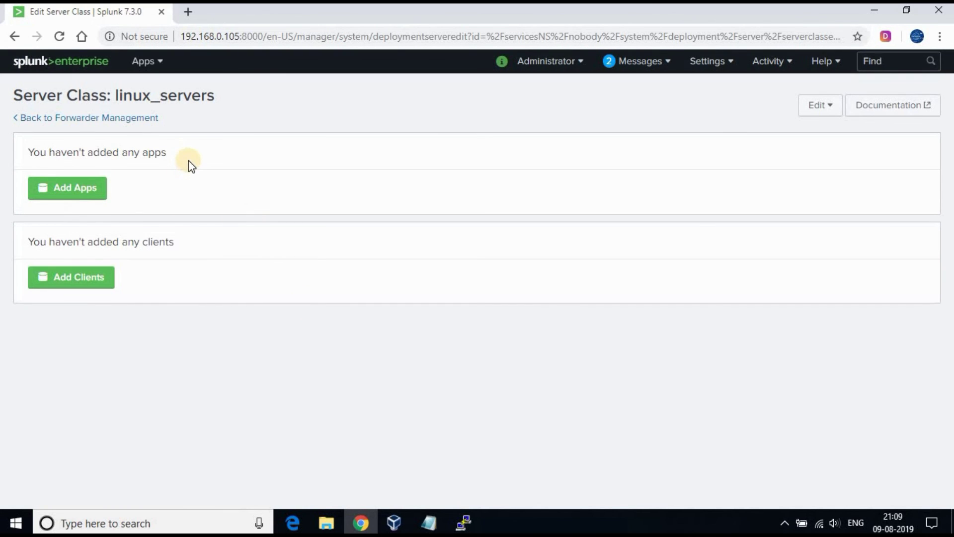
{"action": "left_click", "coordinate": [49, 119]}
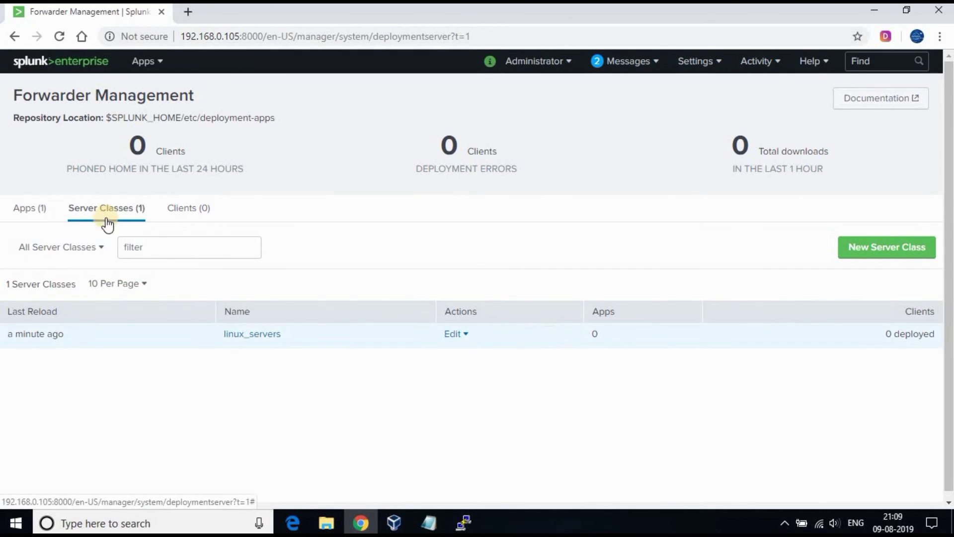
{"action": "left_click", "coordinate": [33, 211]}
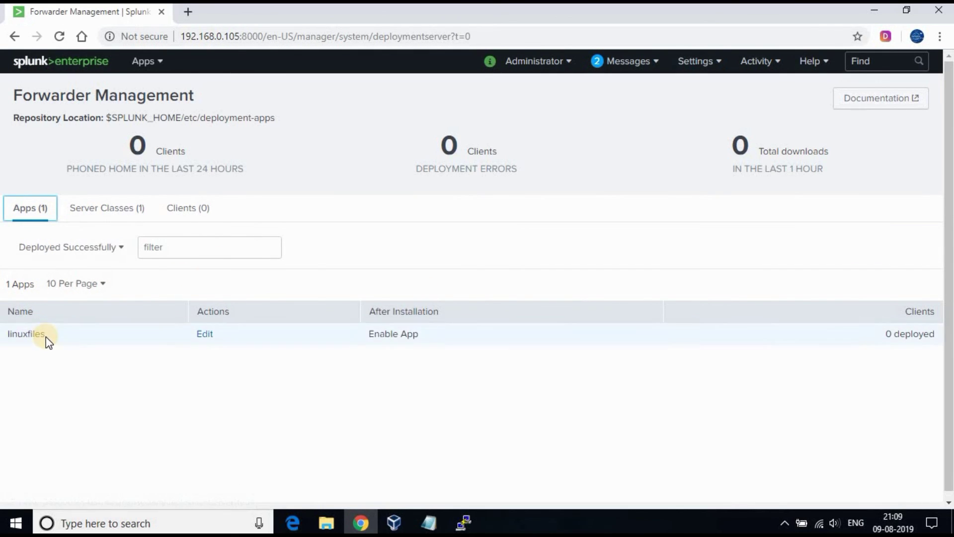
- Switch to the centos1 terminal, change to /opt/splunk/etc/system/local/ and list its files
{"action": "left_click", "coordinate": [483, 526]}
{"action": "mouse_move", "coordinate": [467, 523]}
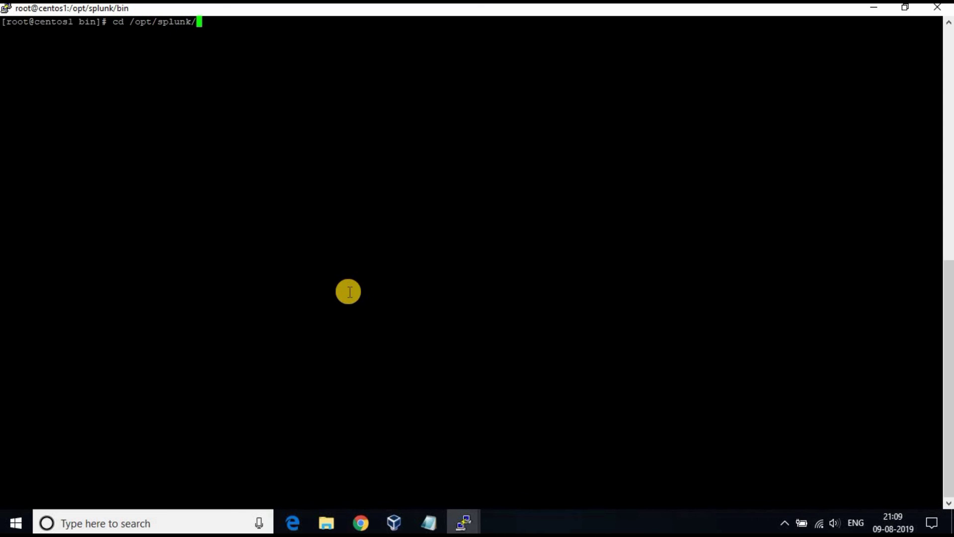
{"action": "key", "text": "Tab"}
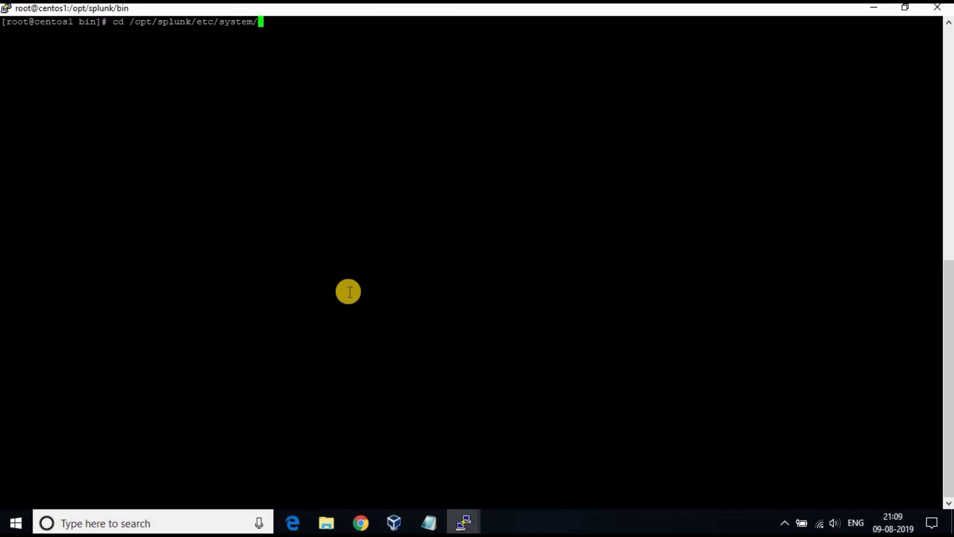
{"action": "type", "text": "local/"}
{"action": "key", "text": "Return"}
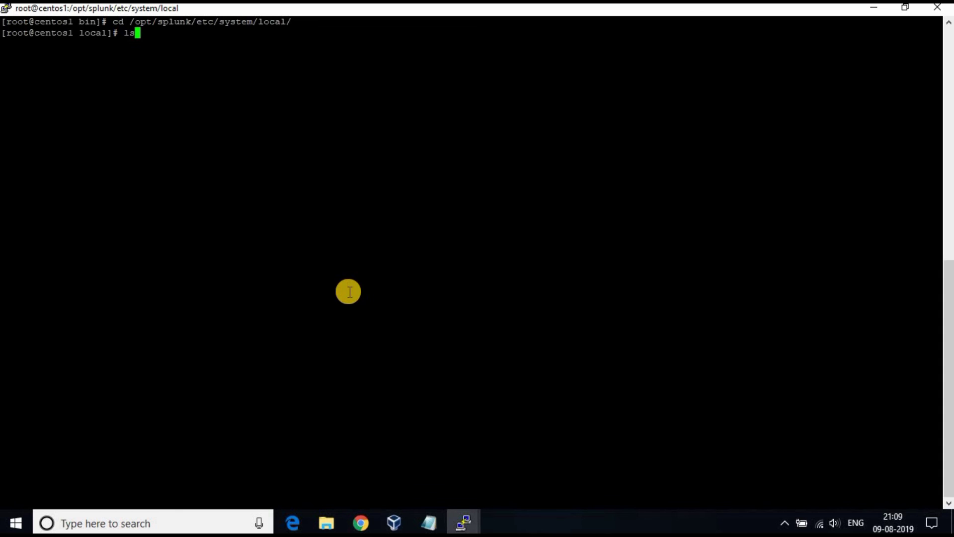
{"action": "type", "text": "ls"}
{"action": "key", "text": "Return"}
- Open serverclass.conf in vi
{"action": "type", "text": "vi serverc"}
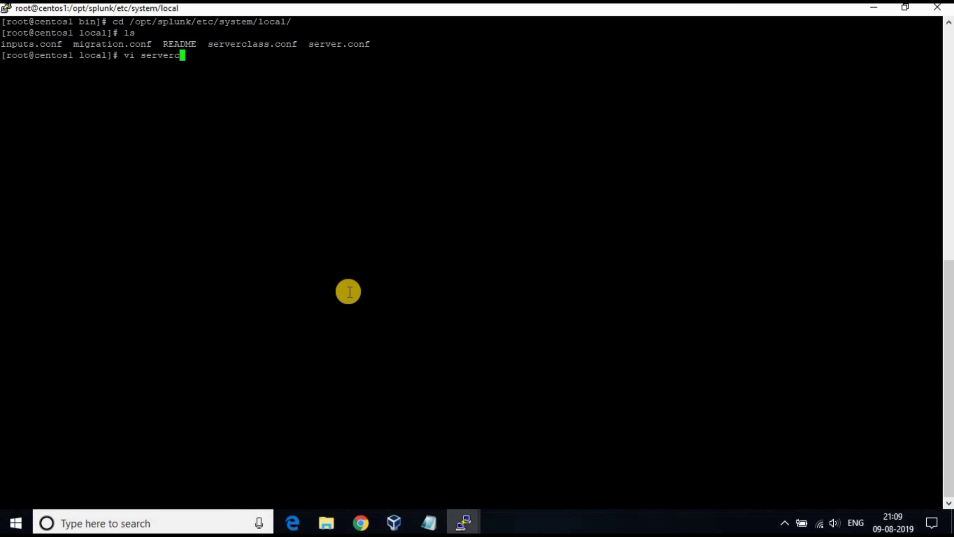
{"action": "type", "text": "las"}
{"action": "key", "text": "Tab"}
{"action": "key", "text": "Return"}
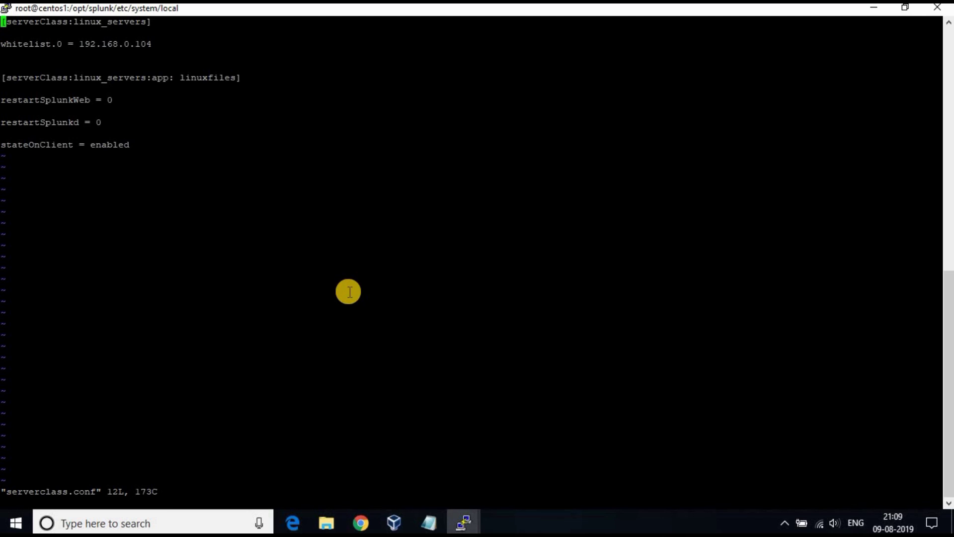
- Compare the linuxfiles app and server class in Forwarder Management with the stanzas of serverclass.conf in the centos1 terminal
{"action": "left_click", "coordinate": [361, 521]}
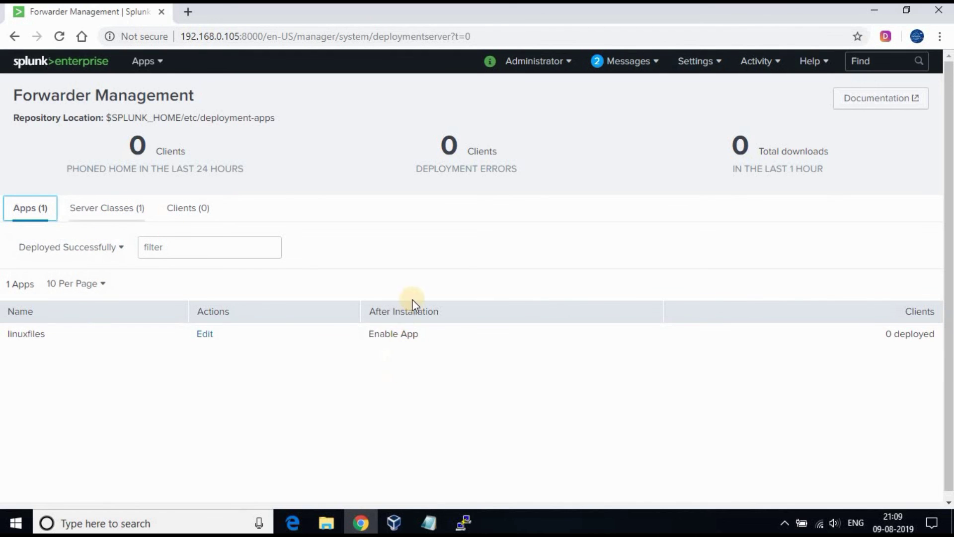
{"action": "left_click", "coordinate": [78, 208]}
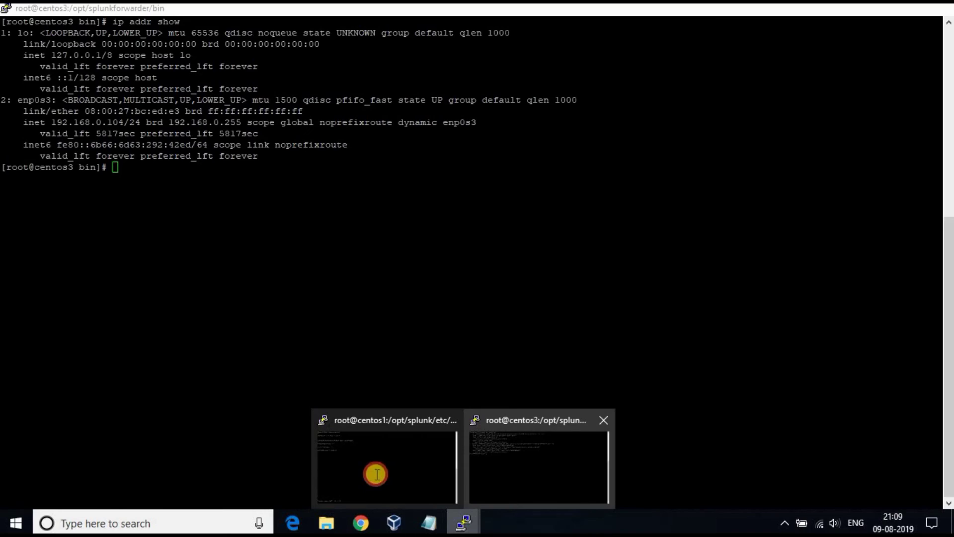
{"action": "left_click", "coordinate": [382, 458]}
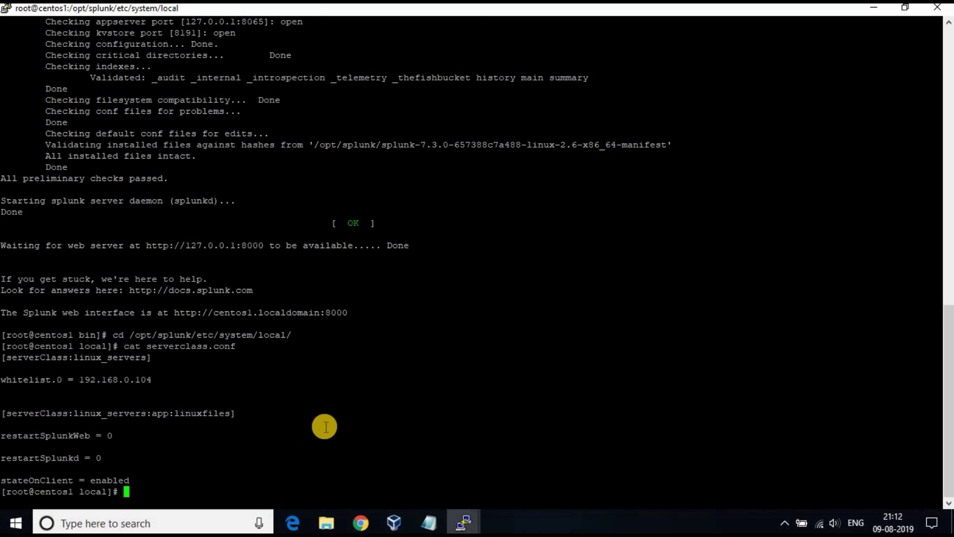
{"action": "scroll", "coordinate": [264, 422], "scroll_direction": "up", "scroll_amount": 7}
{"action": "scroll", "coordinate": [264, 422], "scroll_direction": "down", "scroll_amount": 7}
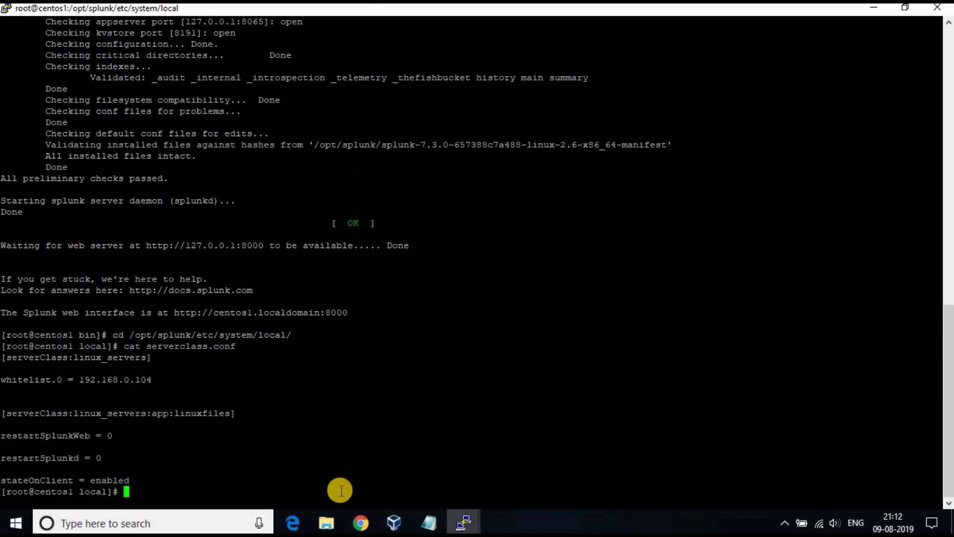
- Switch back to Forwarder Management and check the linux_servers app assignment and the linuxfiles app entry
{"action": "left_click", "coordinate": [372, 525]}
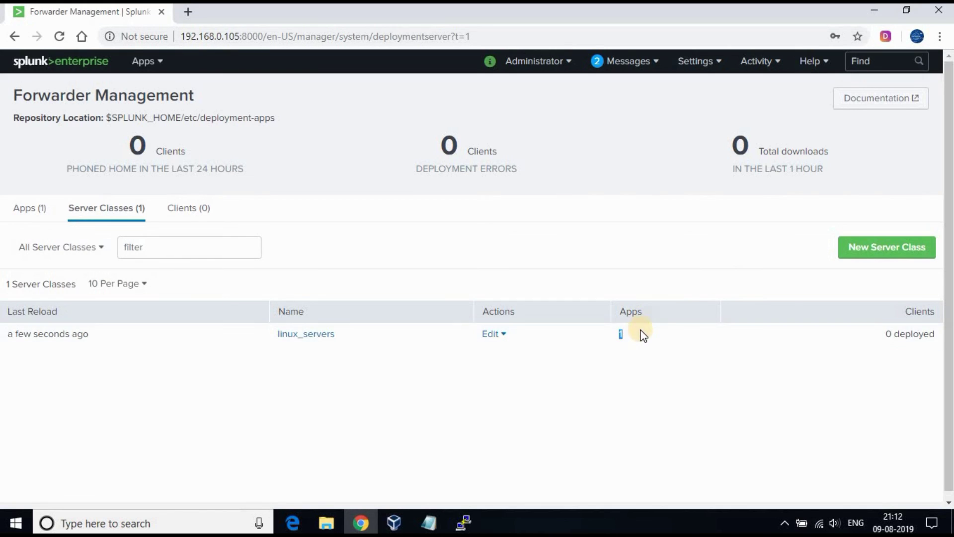
{"action": "left_click", "coordinate": [37, 214]}
{"action": "left_click", "coordinate": [153, 205]}
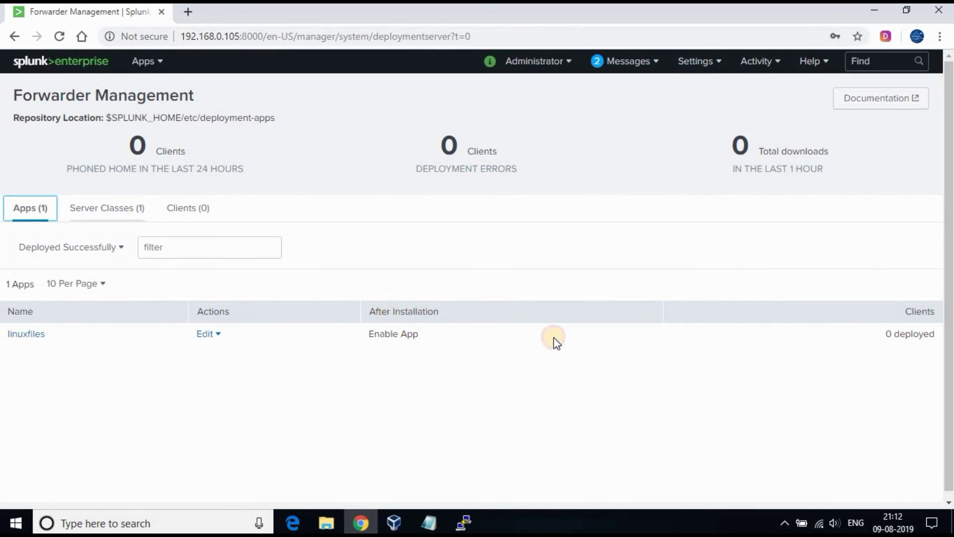
- Check the clients list, reload the page for the centos3 forwarder's deployment status, and review the linux_servers server class
{"action": "left_click", "coordinate": [199, 215]}
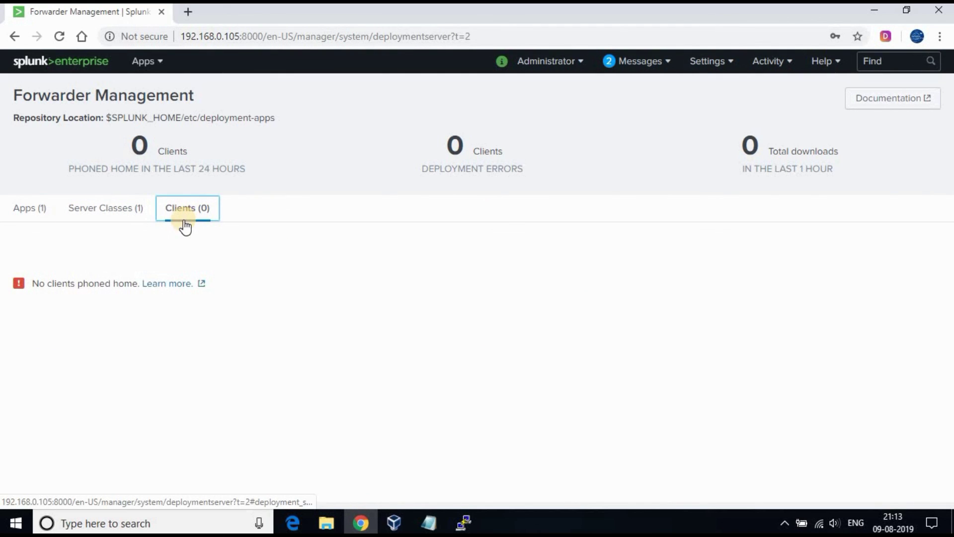
{"action": "left_click", "coordinate": [59, 36]}
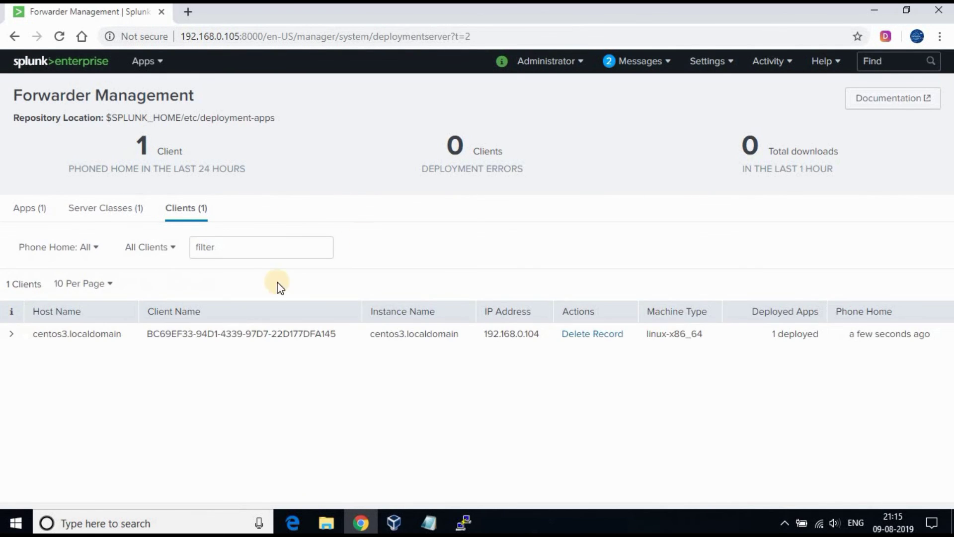
{"action": "left_click", "coordinate": [105, 215]}
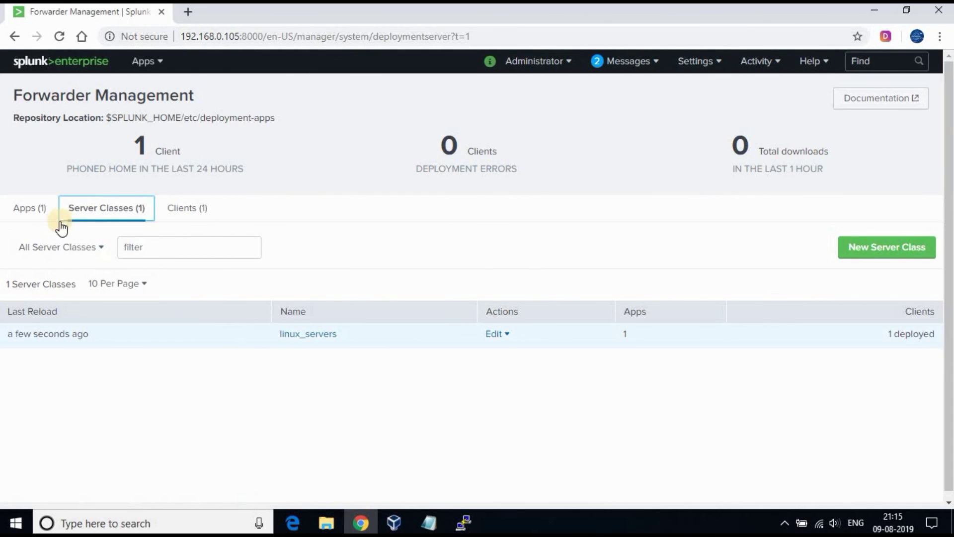